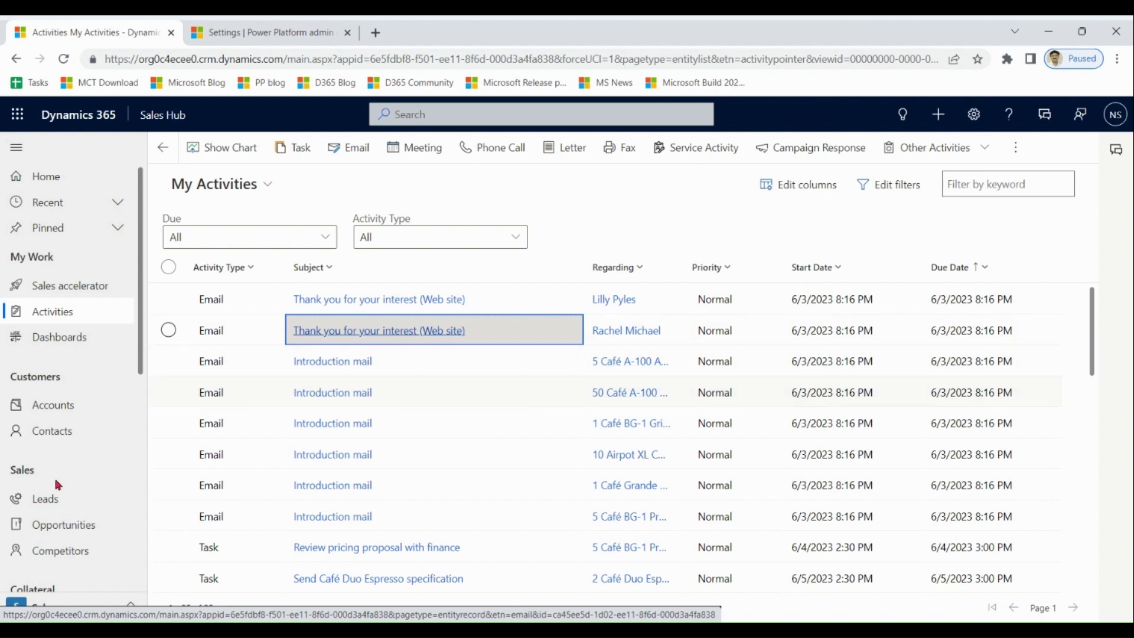
# Open the newest lead from the open leads list and review its details.
pyautogui.click(39, 500)
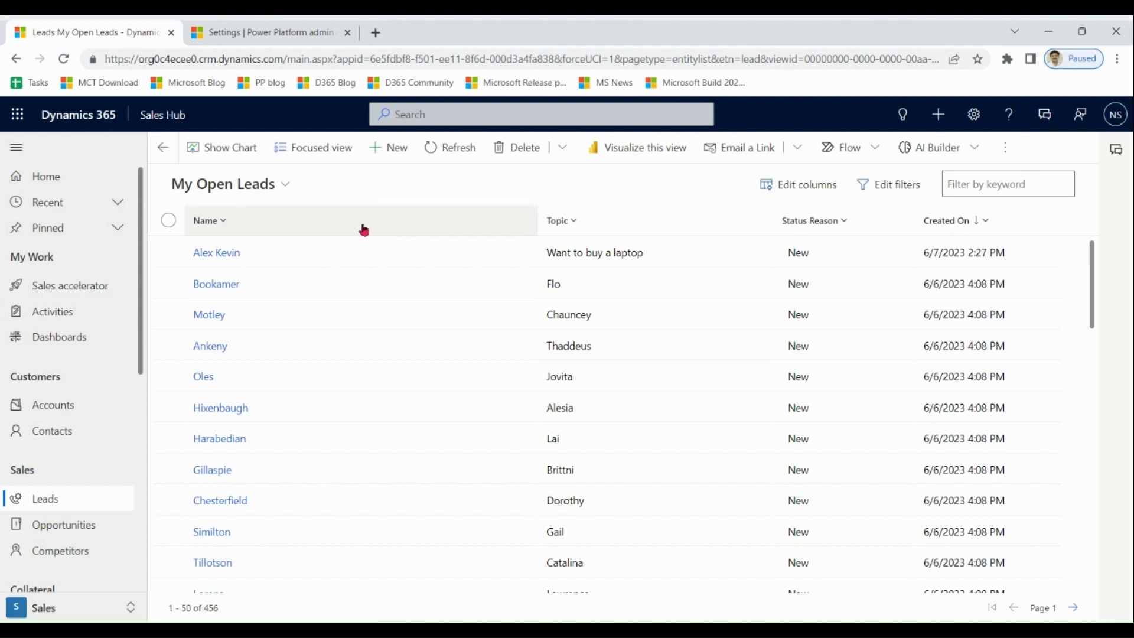
pyautogui.click(228, 254)
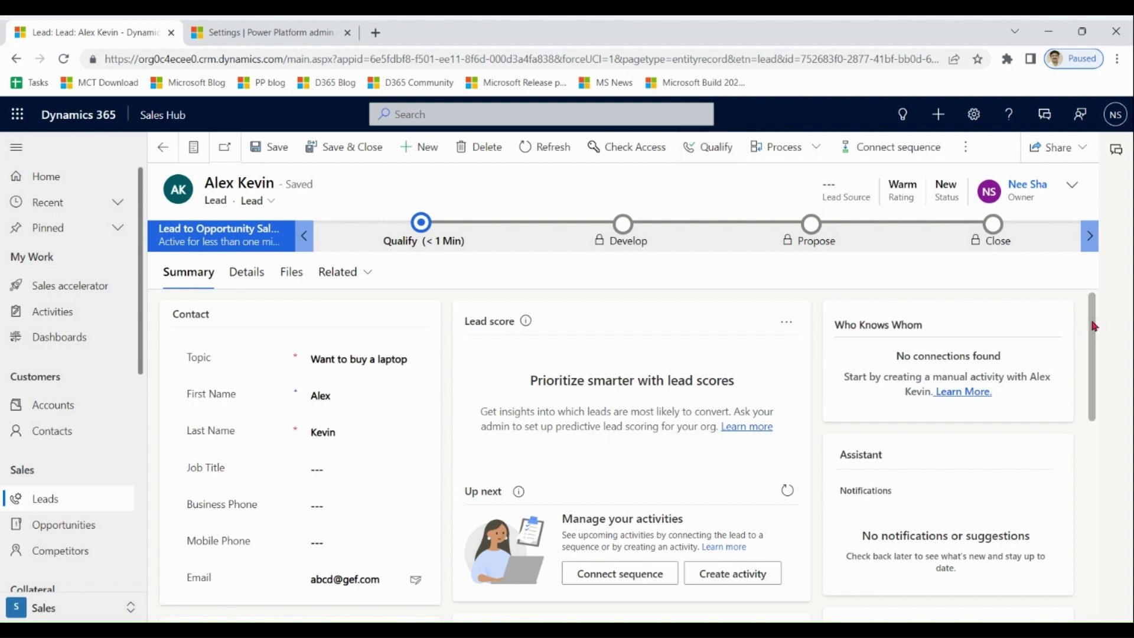
pyautogui.scroll(-1, 1095, 323)
pyautogui.moveTo(335, 349); pyautogui.dragTo(292, 359)
pyautogui.moveTo(355, 380); pyautogui.dragTo(296, 380)
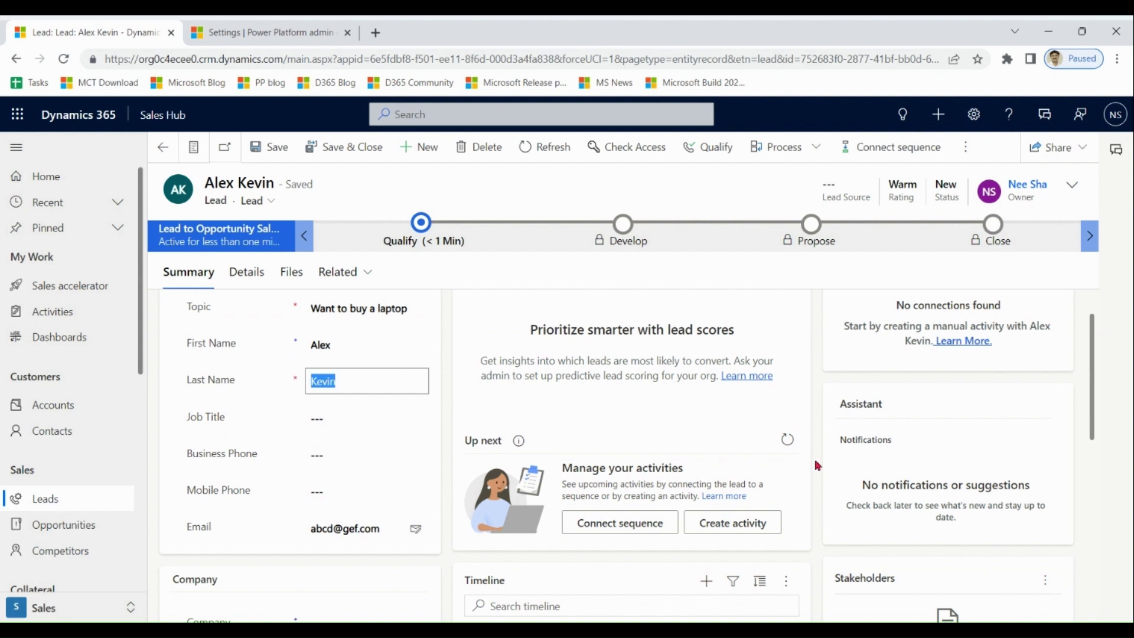
pyautogui.scroll(-4, 1092, 362)
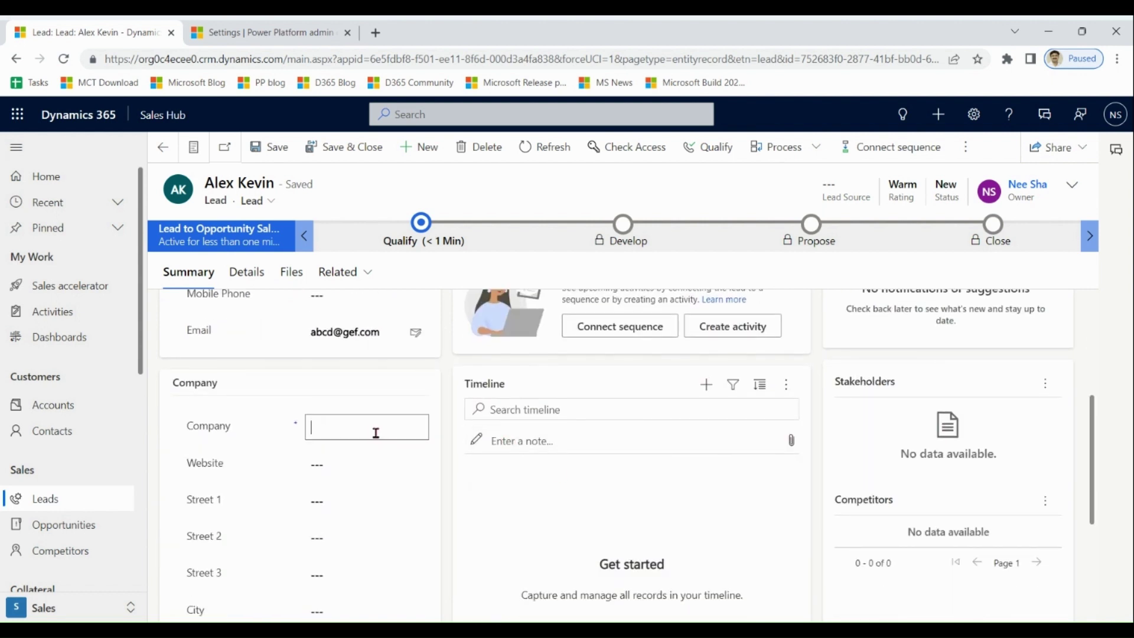
pyautogui.scroll(5, 1094, 506)
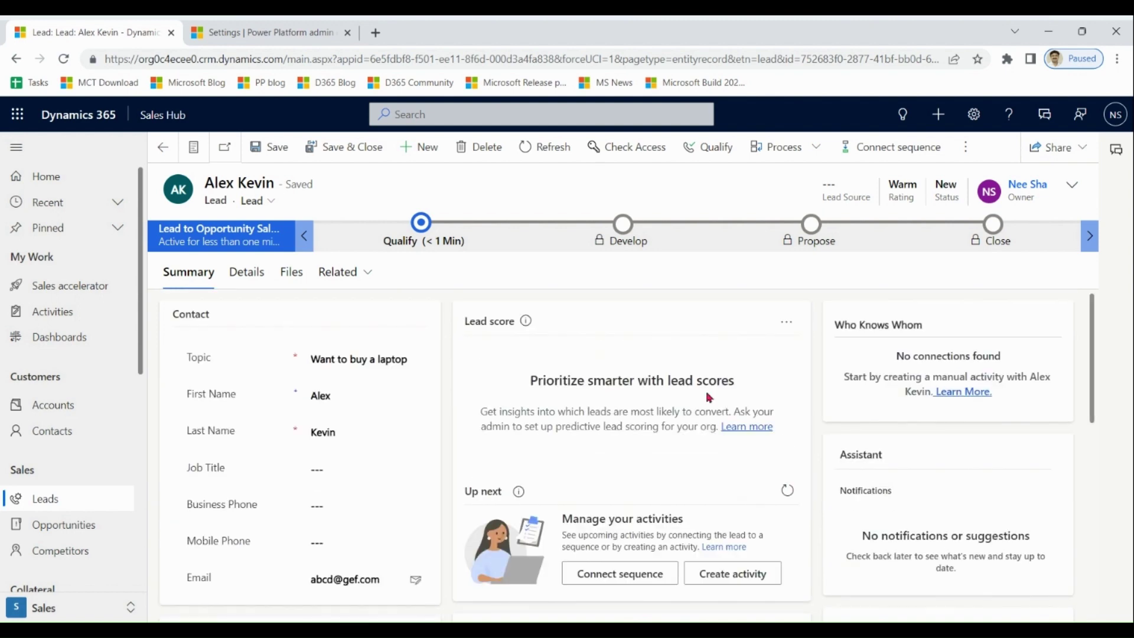
pyautogui.click(349, 360)
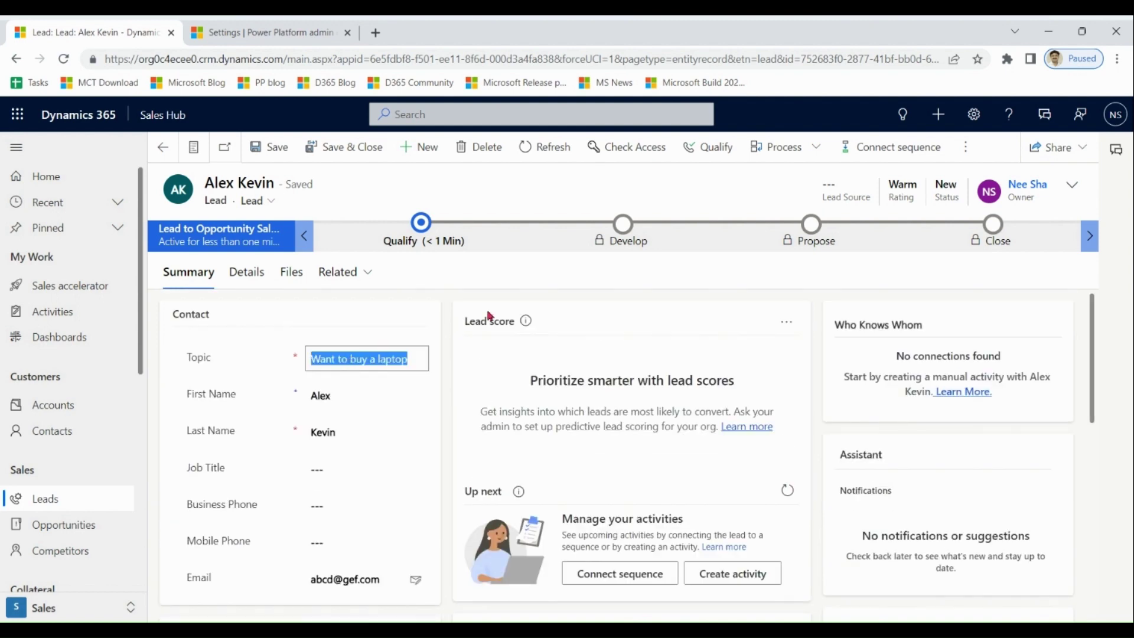
# Qualify the lead into the opportunity 'Want to buy a laptop'.
pyautogui.click(717, 155)
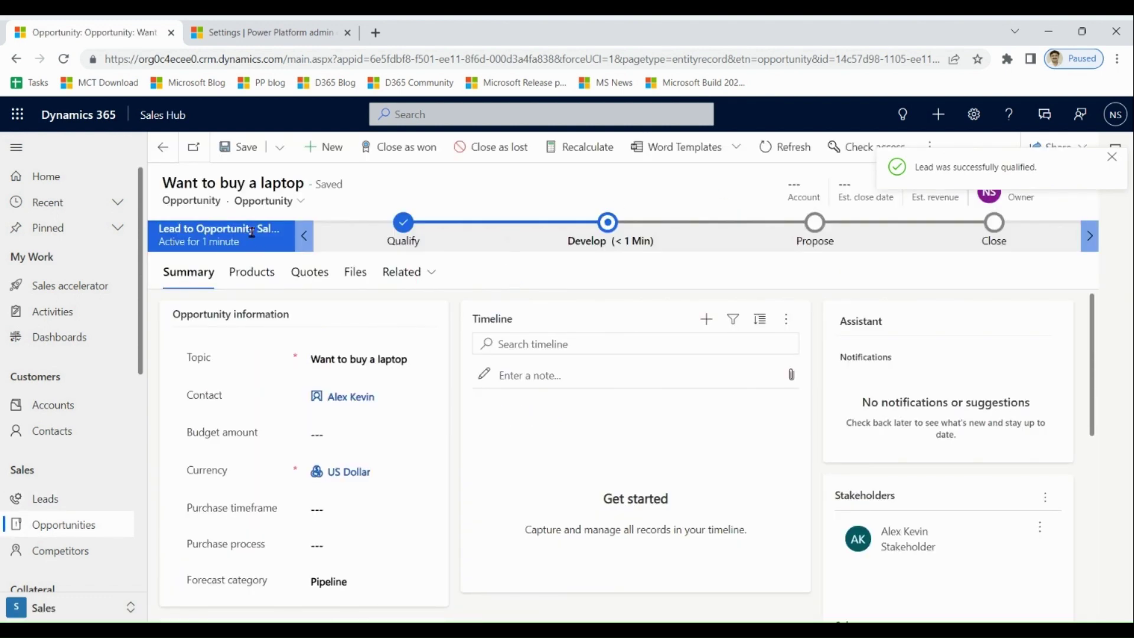
pyautogui.moveTo(425, 358); pyautogui.dragTo(322, 359)
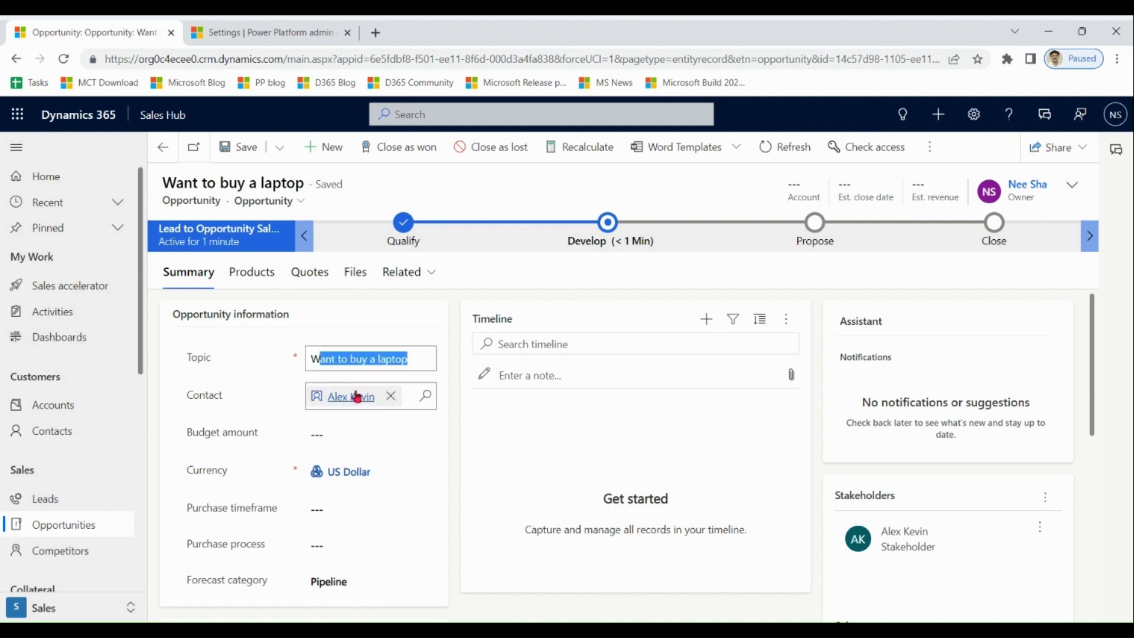
pyautogui.click(1096, 325)
pyautogui.moveTo(1096, 326); pyautogui.dragTo(1096, 294)
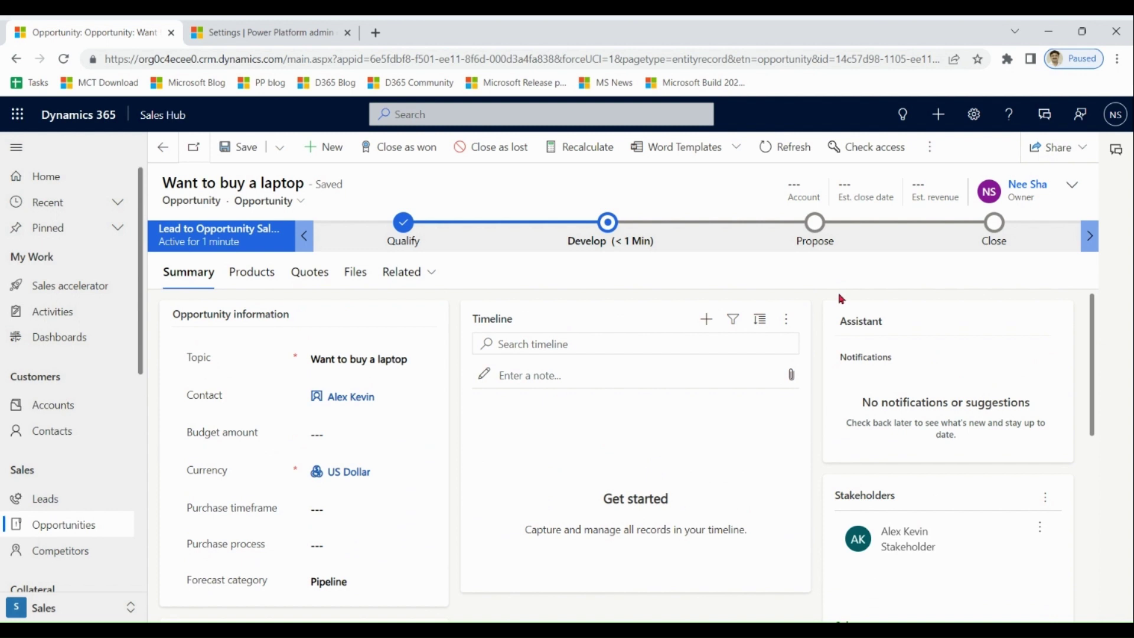
# In App Settings, turn off auto-creating records for qualified leads and save the setting.
pyautogui.click(36, 613)
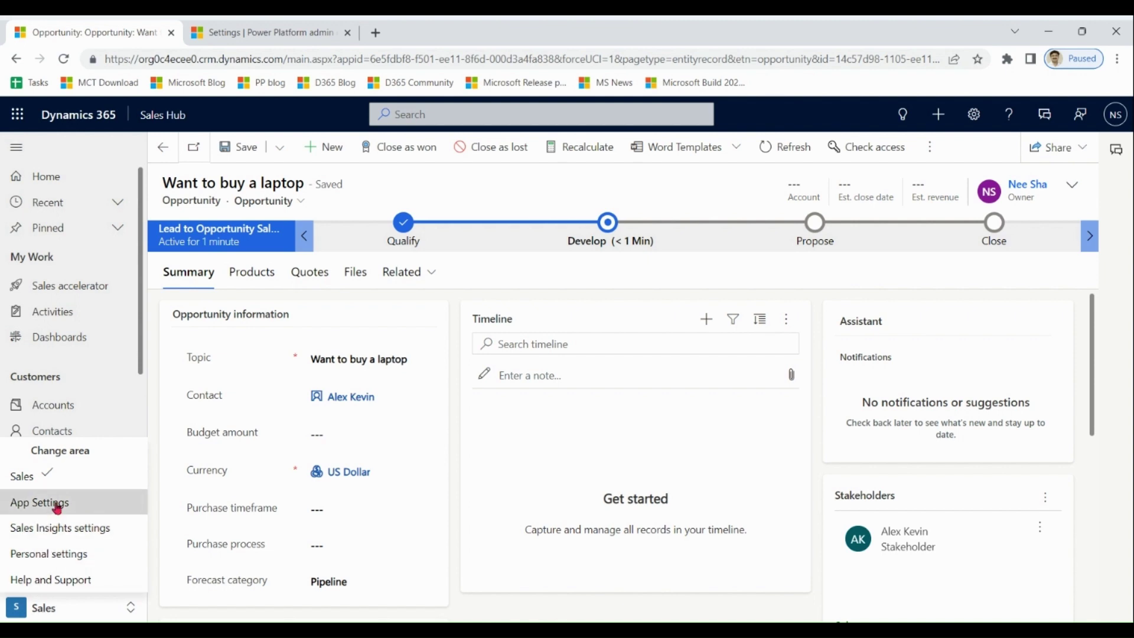
pyautogui.click(58, 504)
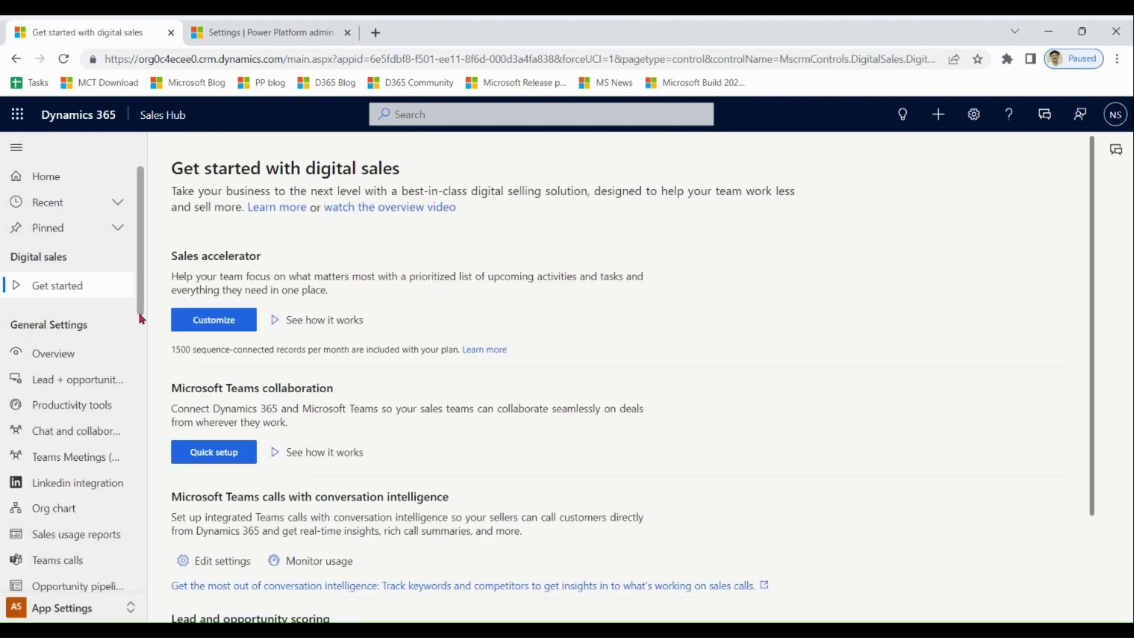
pyautogui.click(80, 380)
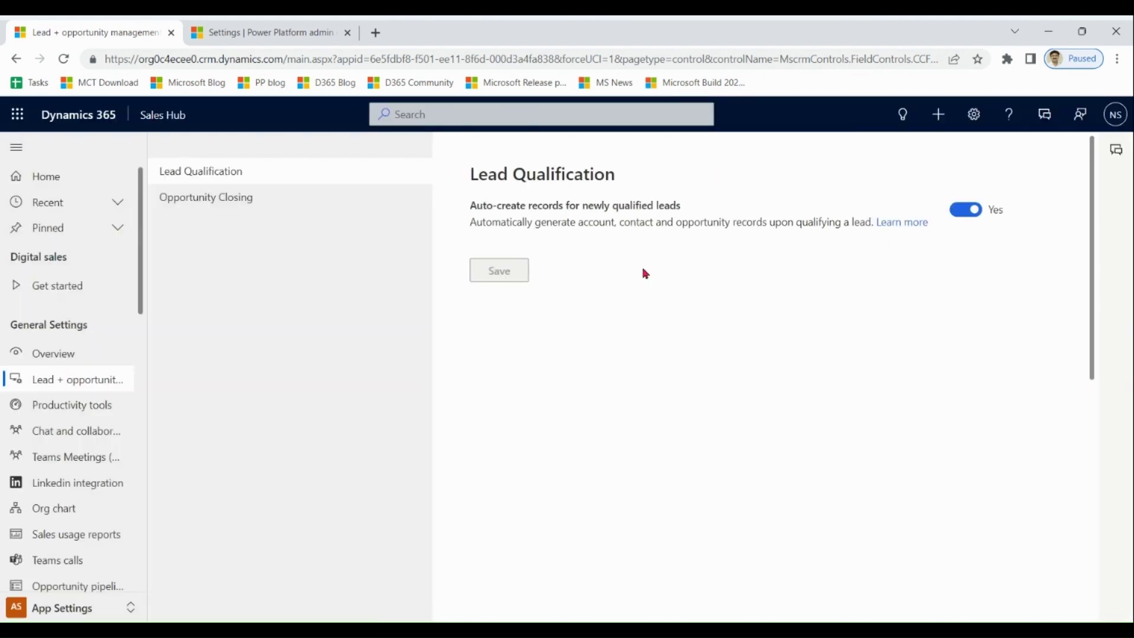
pyautogui.moveTo(470, 208); pyautogui.dragTo(706, 216)
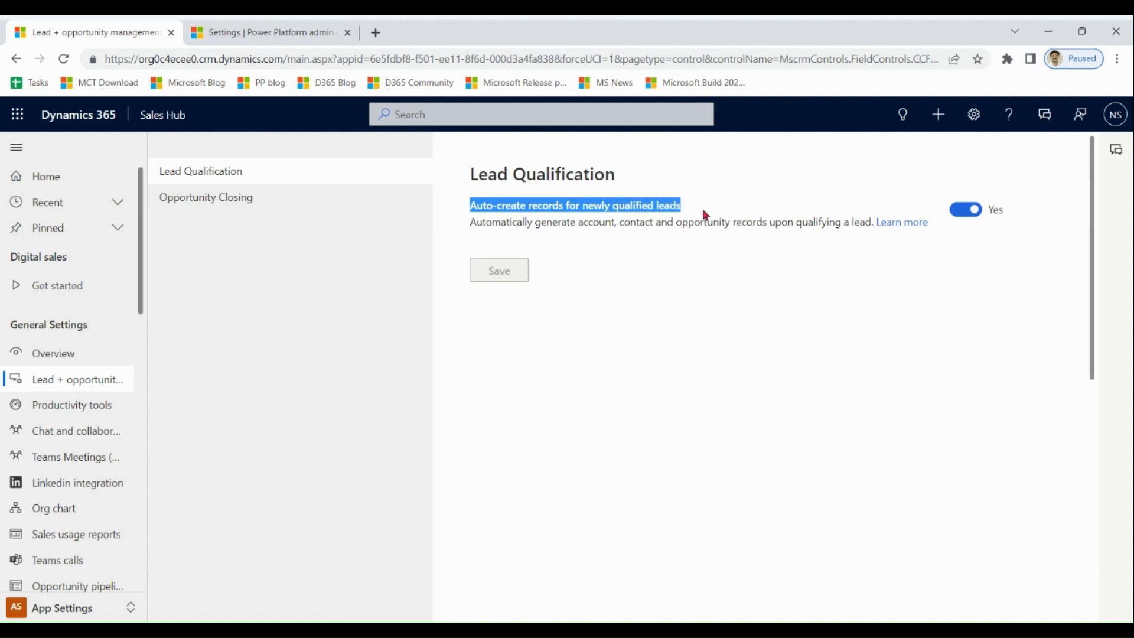
pyautogui.click(966, 210)
pyautogui.click(501, 274)
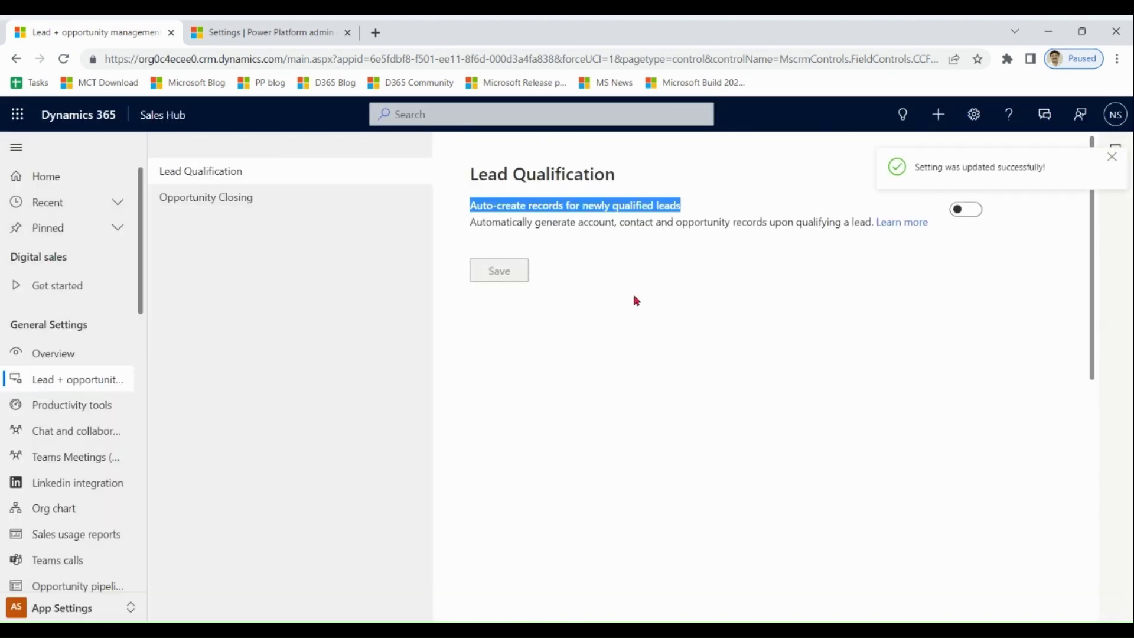
# Switch back to the Sales area and show the open leads list.
pyautogui.click(124, 608)
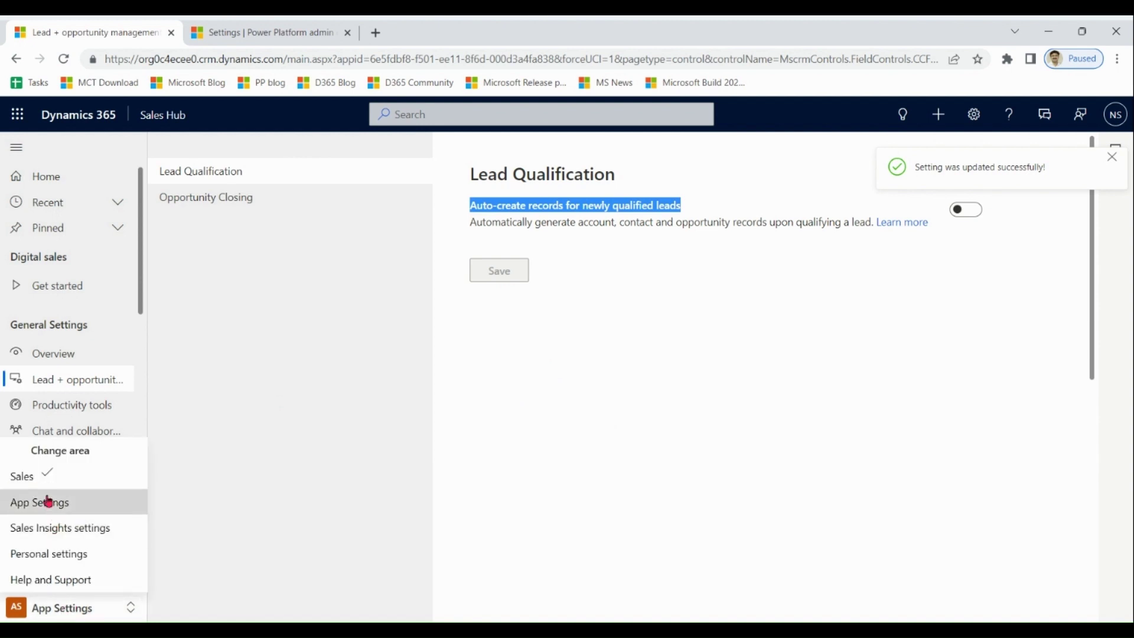
pyautogui.click(30, 485)
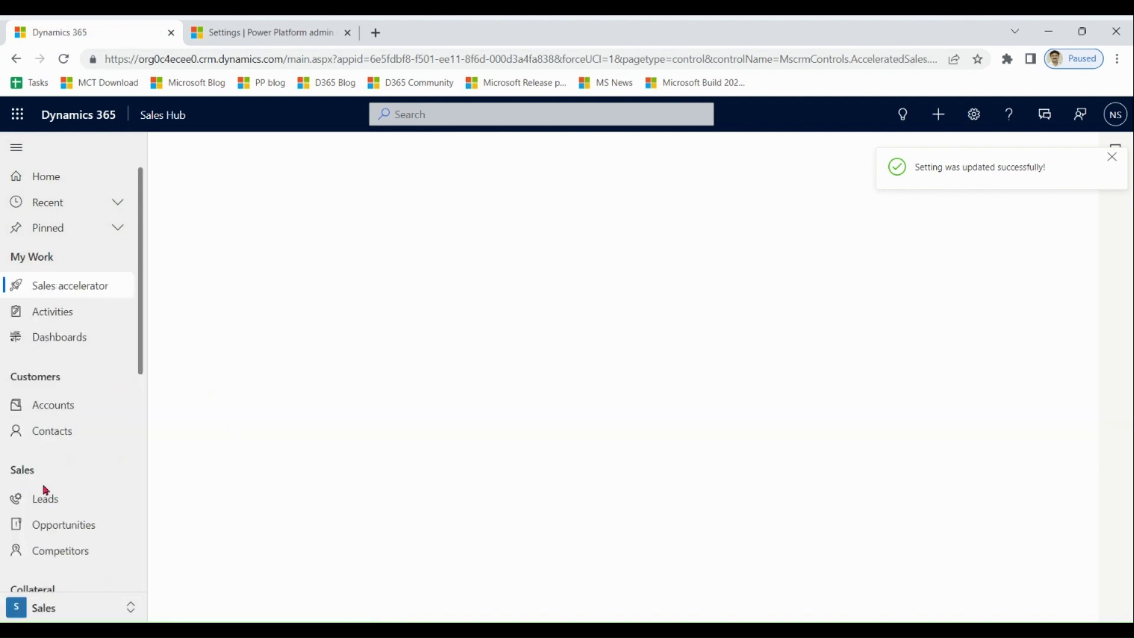
pyautogui.click(45, 504)
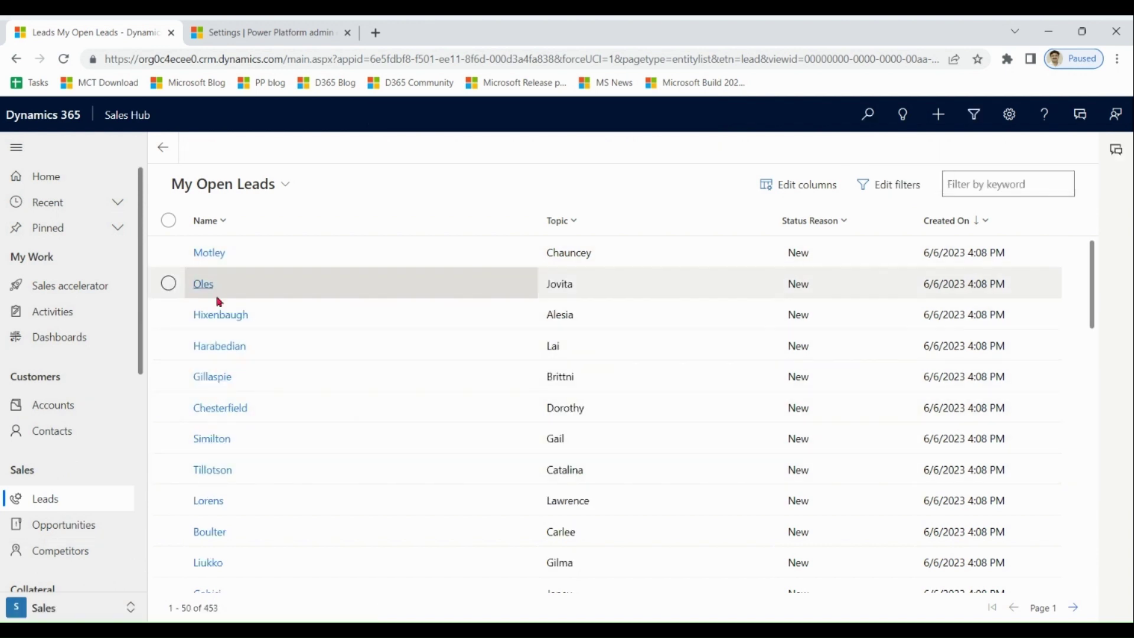
# Qualify the next lead with Account and Contact set to No and Opportunity set to Yes.
pyautogui.click(226, 318)
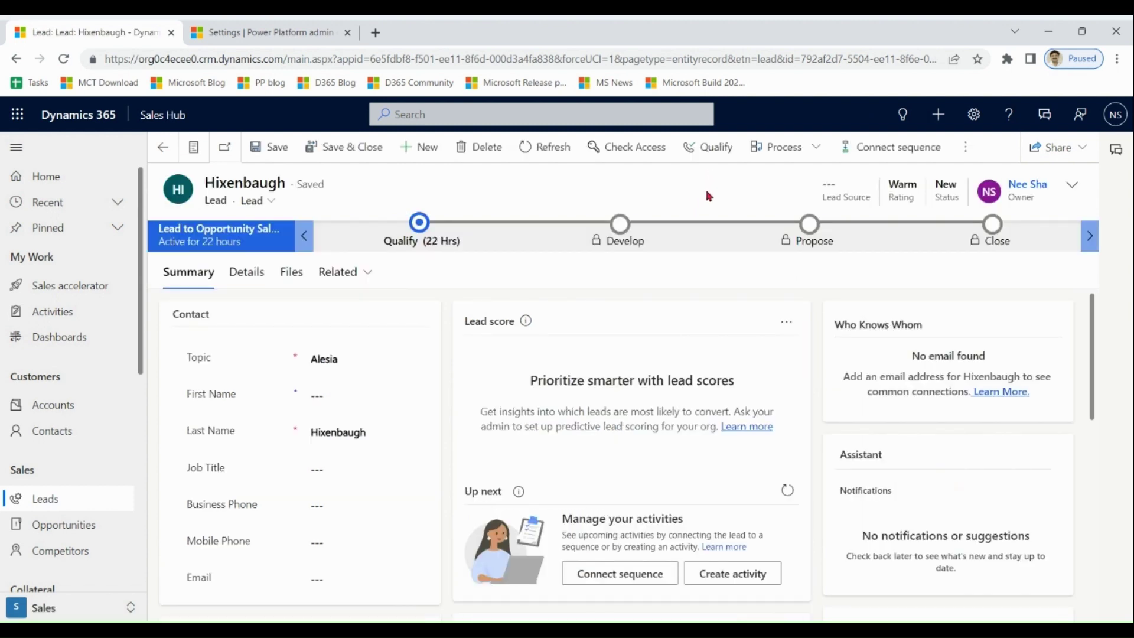
pyautogui.click(718, 149)
pyautogui.click(603, 322)
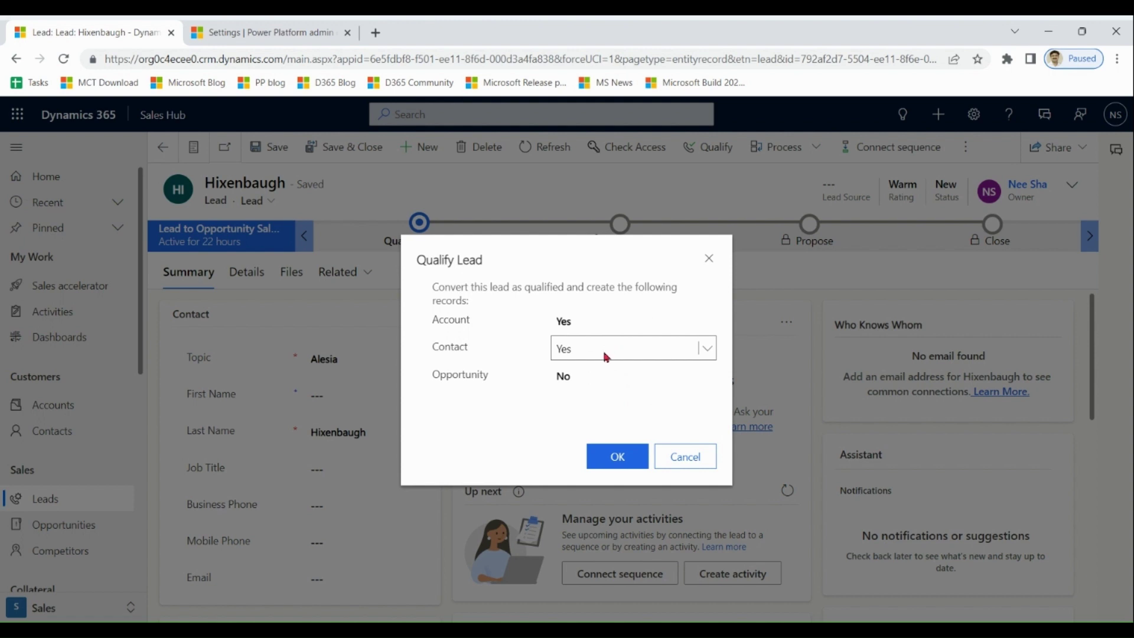
pyautogui.click(591, 375)
pyautogui.click(595, 412)
pyautogui.click(600, 321)
pyautogui.click(598, 346)
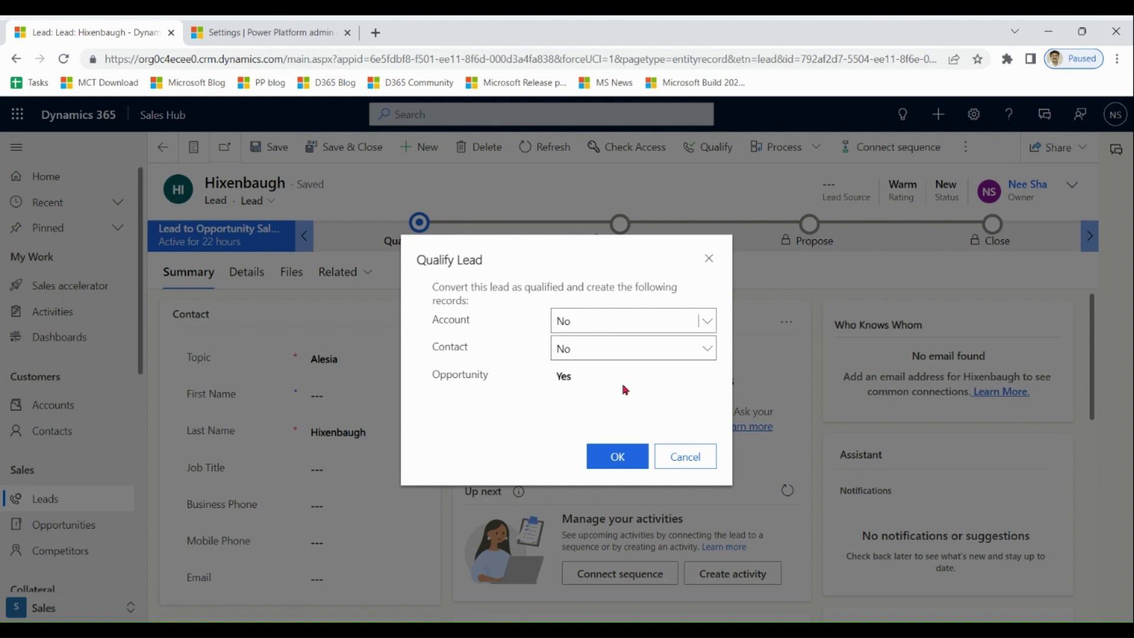
pyautogui.click(617, 457)
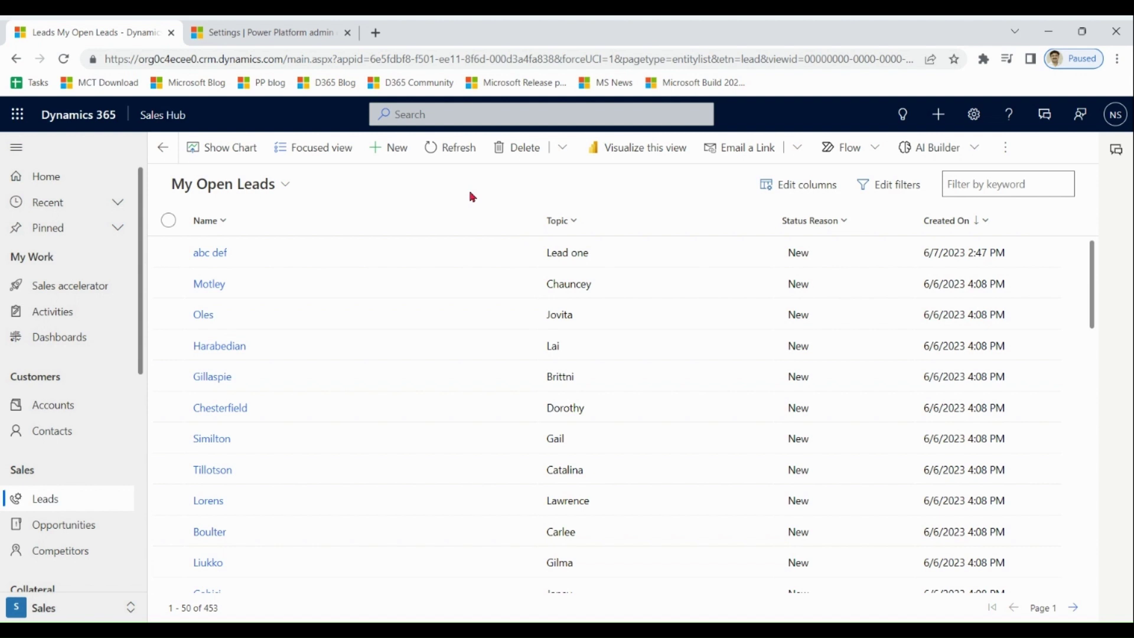
# In the admin center, check the duplicate detection settings, open the rules, and return to leads.
pyautogui.click(288, 33)
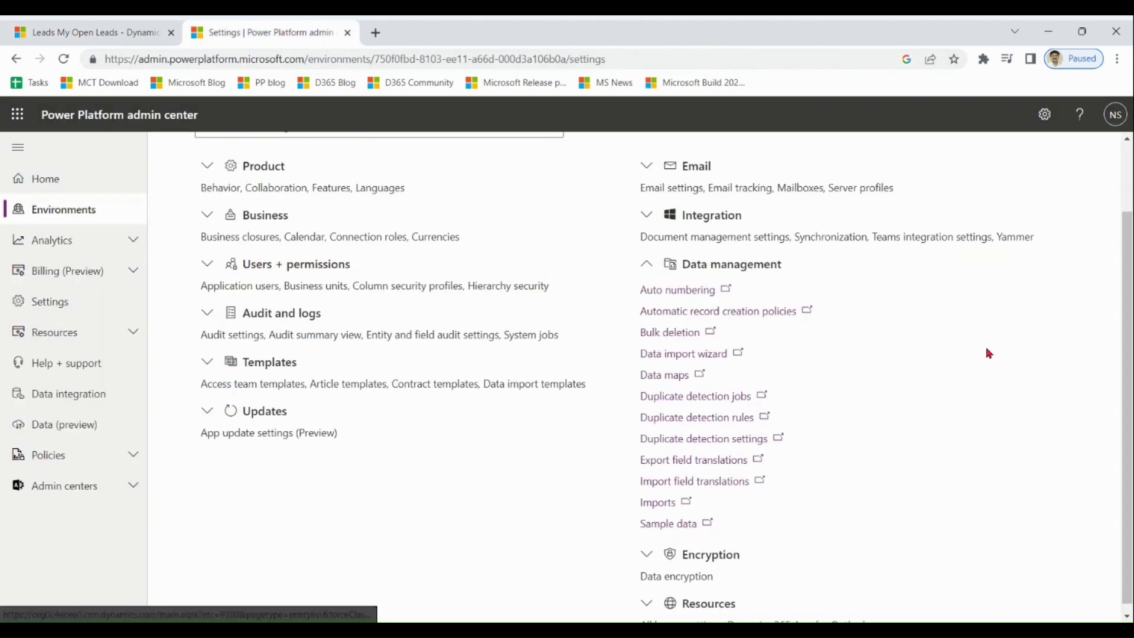
pyautogui.click(728, 440)
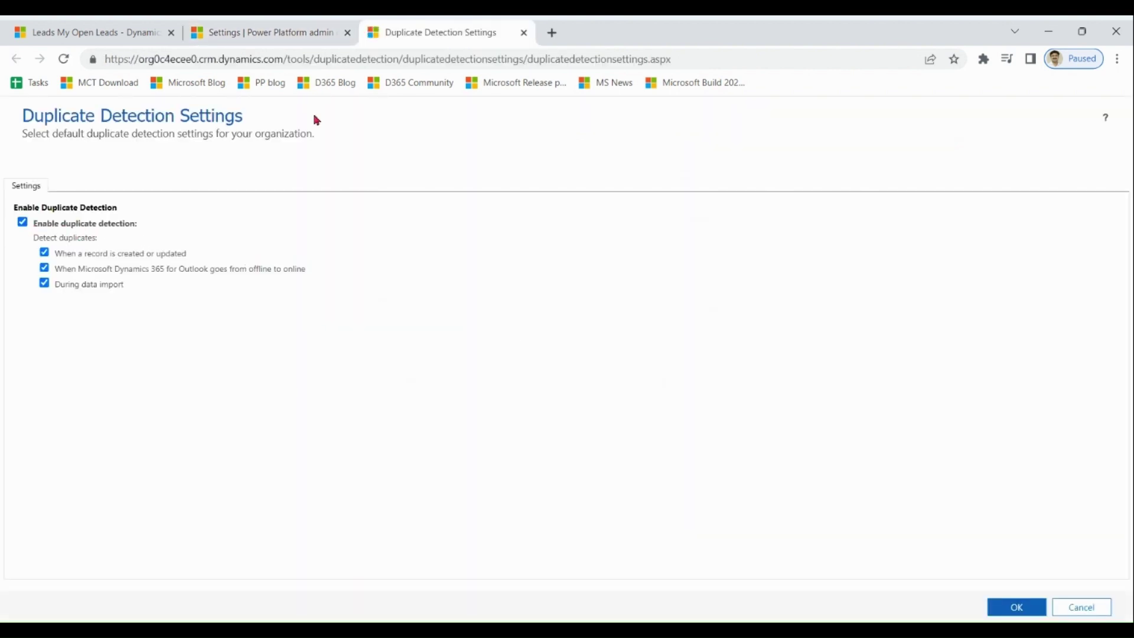
pyautogui.click(524, 33)
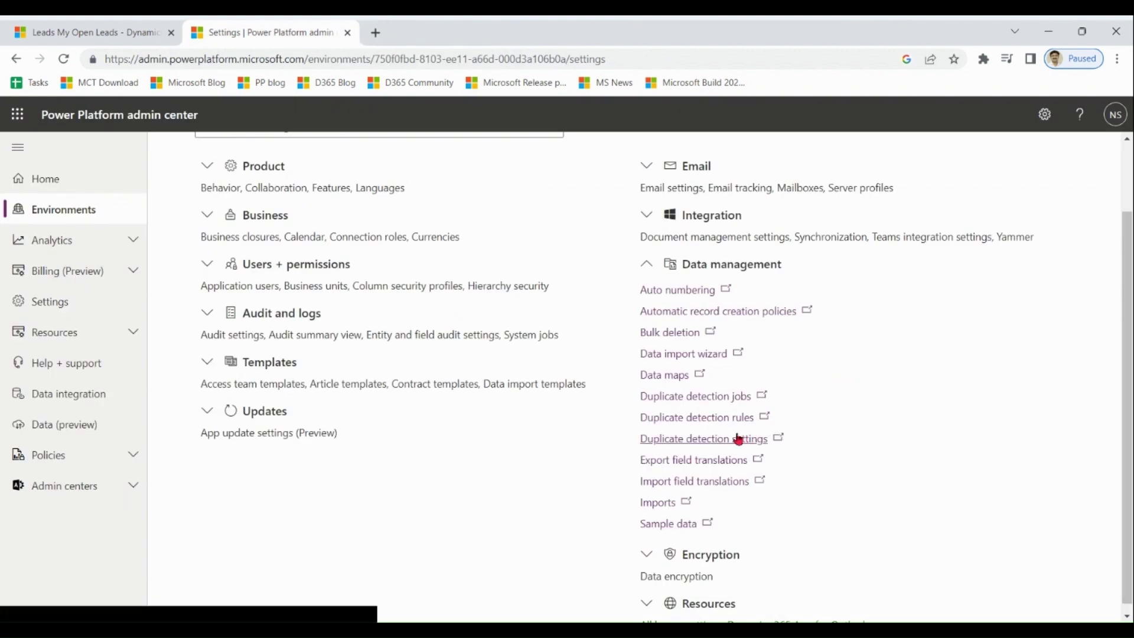
pyautogui.click(723, 421)
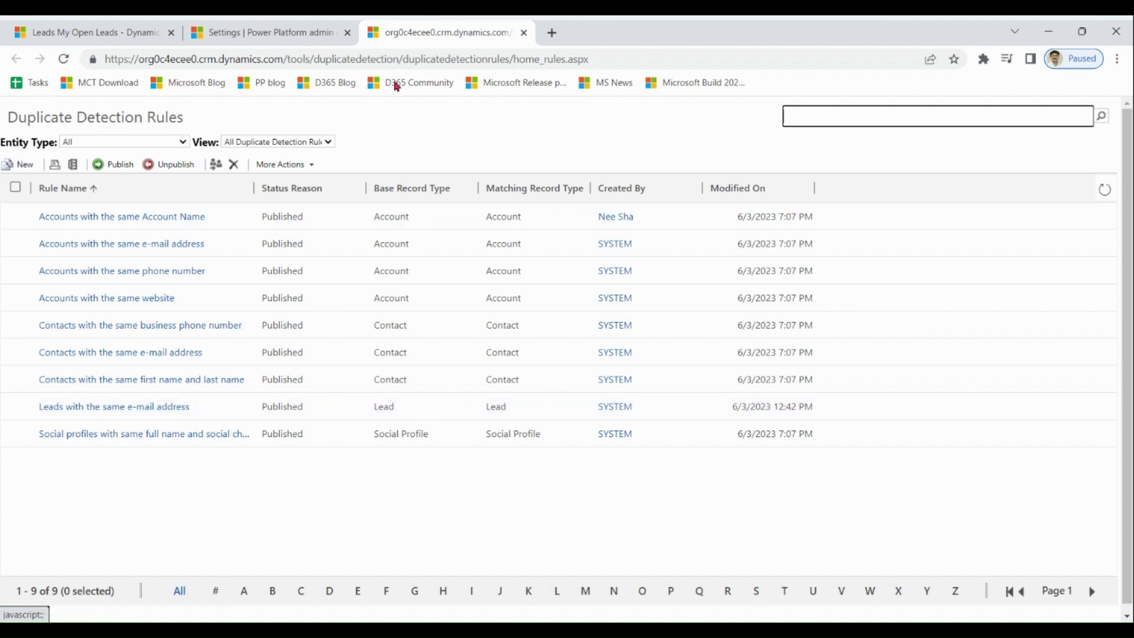
pyautogui.click(103, 33)
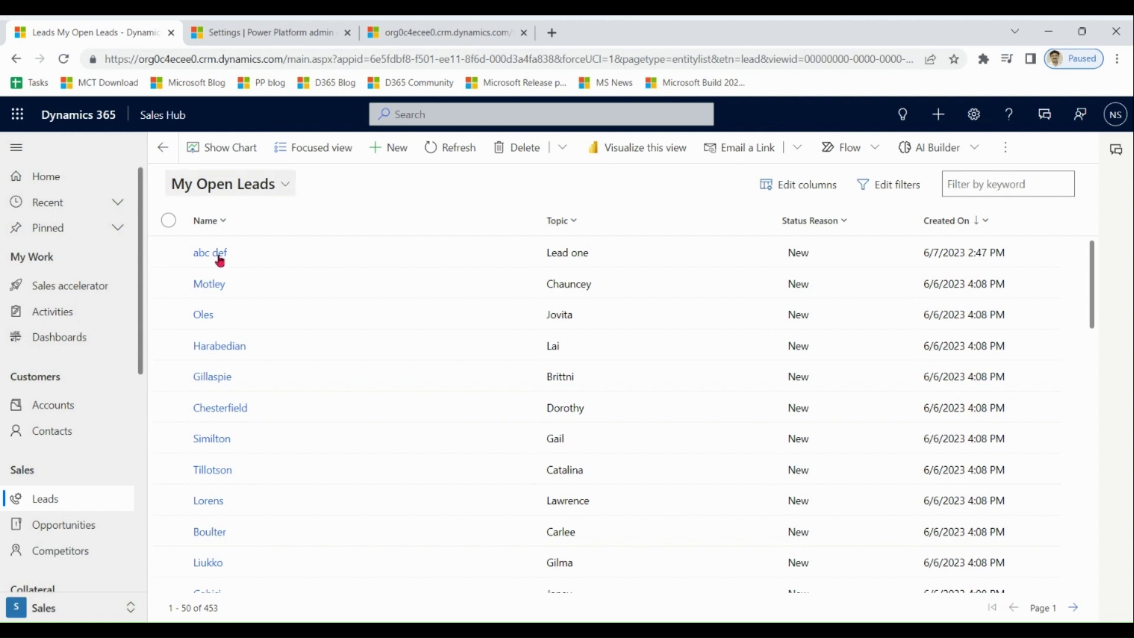
# In App Settings, open Duplicate detection and review the four lead matching rules.
pyautogui.click(35, 608)
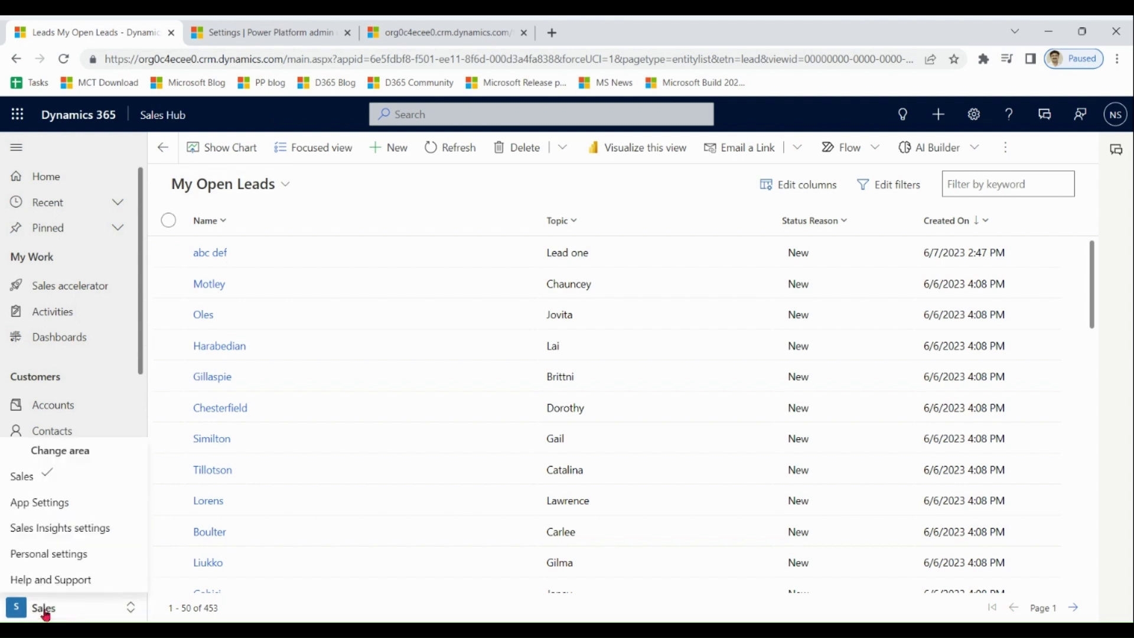
pyautogui.click(64, 504)
pyautogui.scroll(-2, 142, 343)
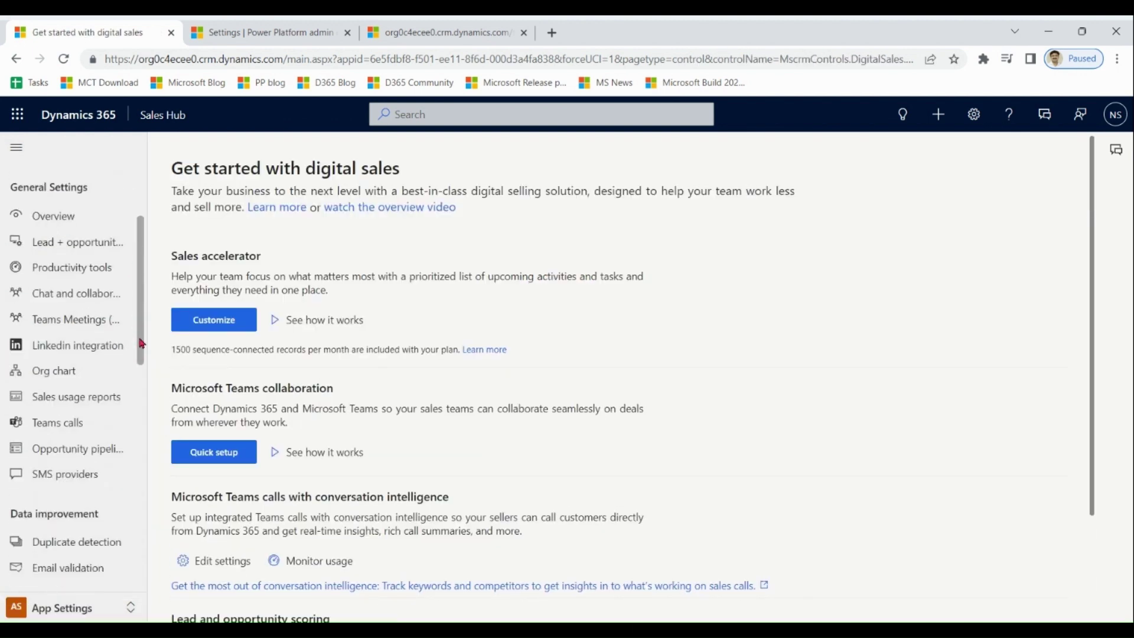
pyautogui.scroll(-3, 142, 344)
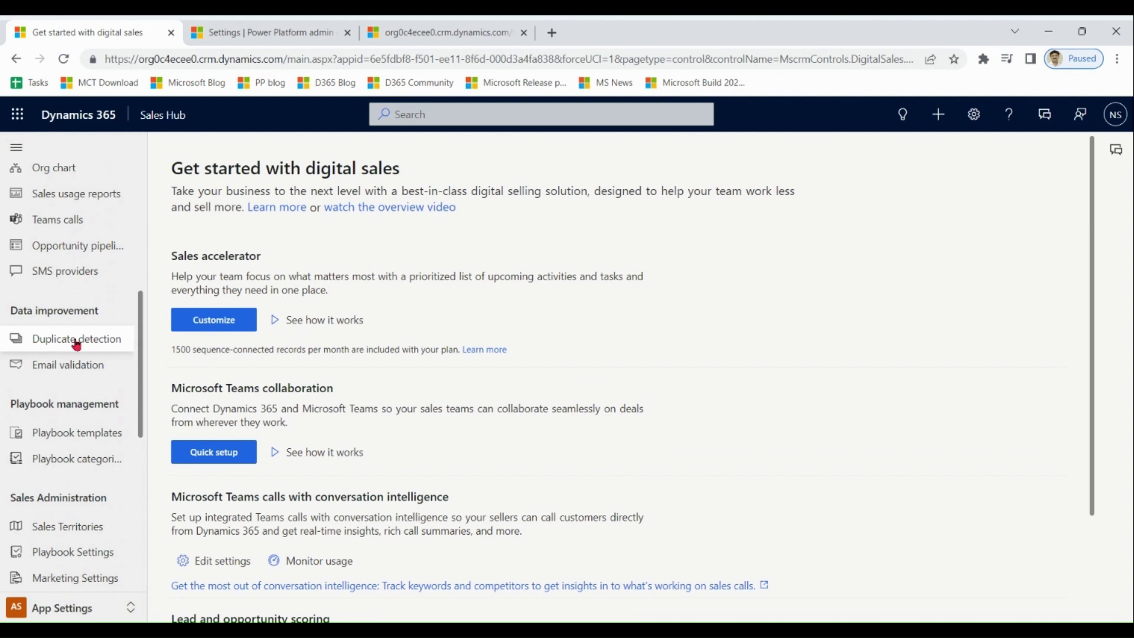
pyautogui.click(76, 340)
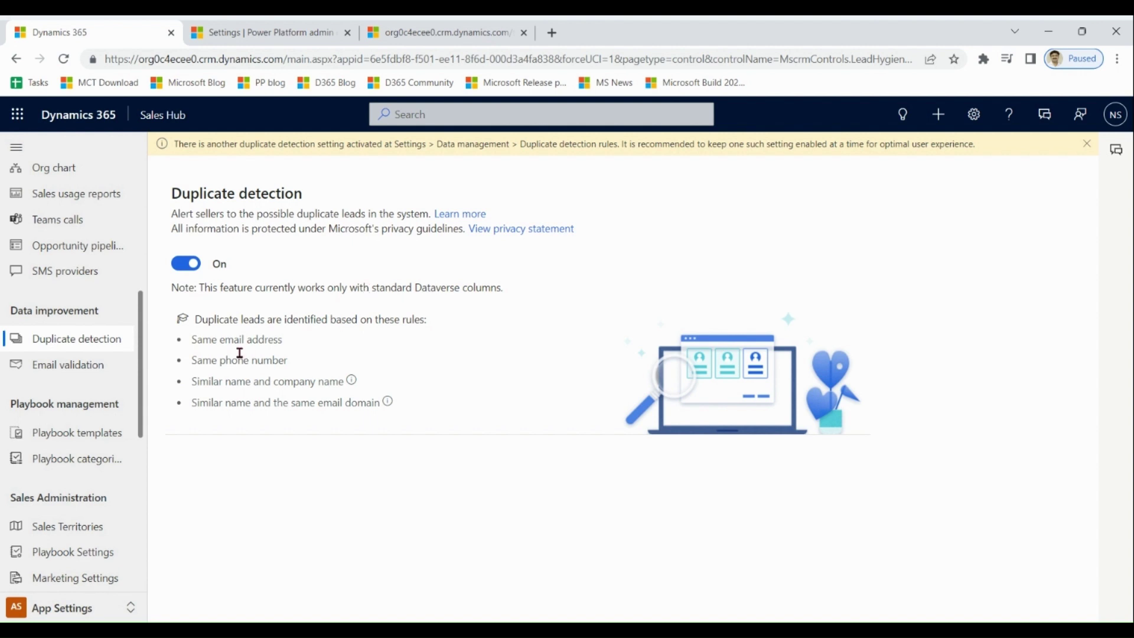
pyautogui.moveTo(192, 339); pyautogui.dragTo(416, 412)
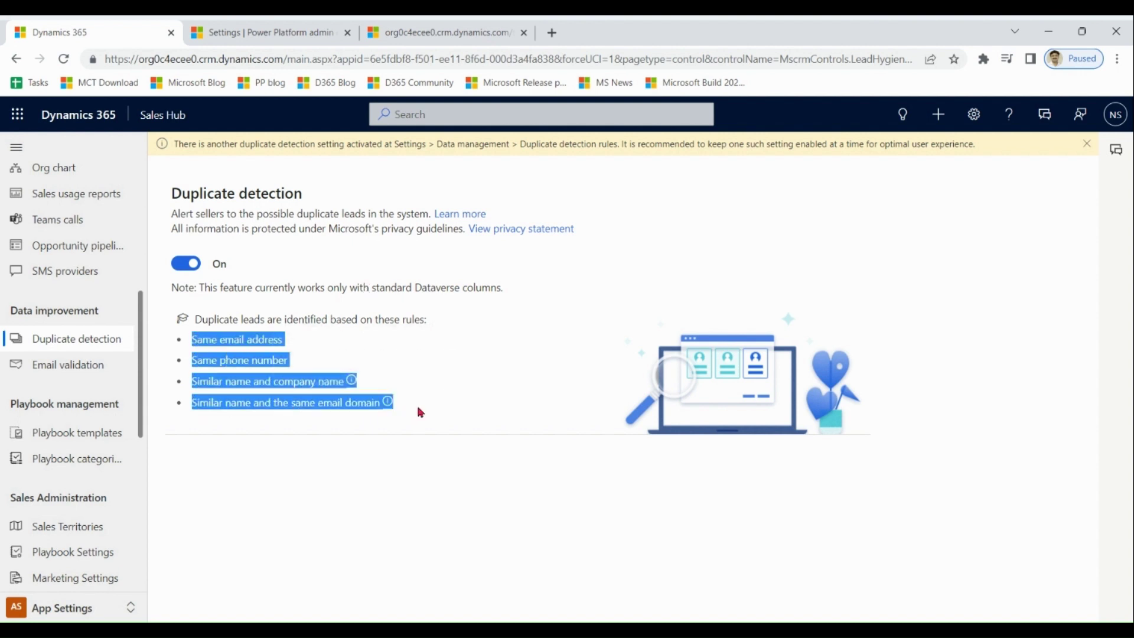
pyautogui.click(388, 322)
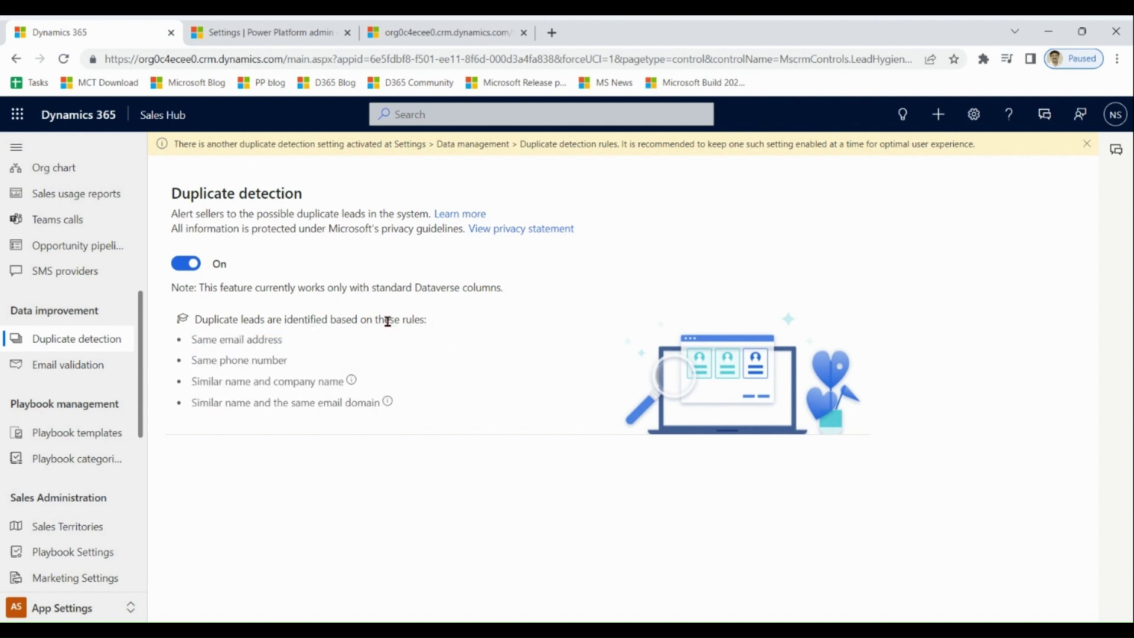
pyautogui.moveTo(305, 196); pyautogui.dragTo(176, 190)
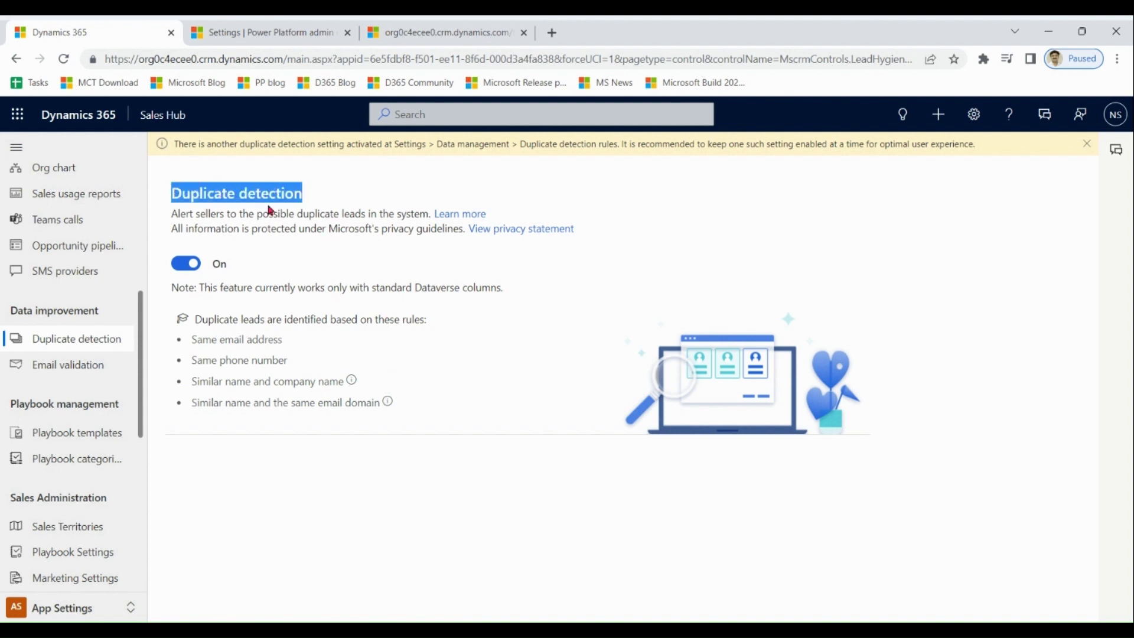
# Glance at the admin center settings, then switch back to the Sales area.
pyautogui.click(275, 32)
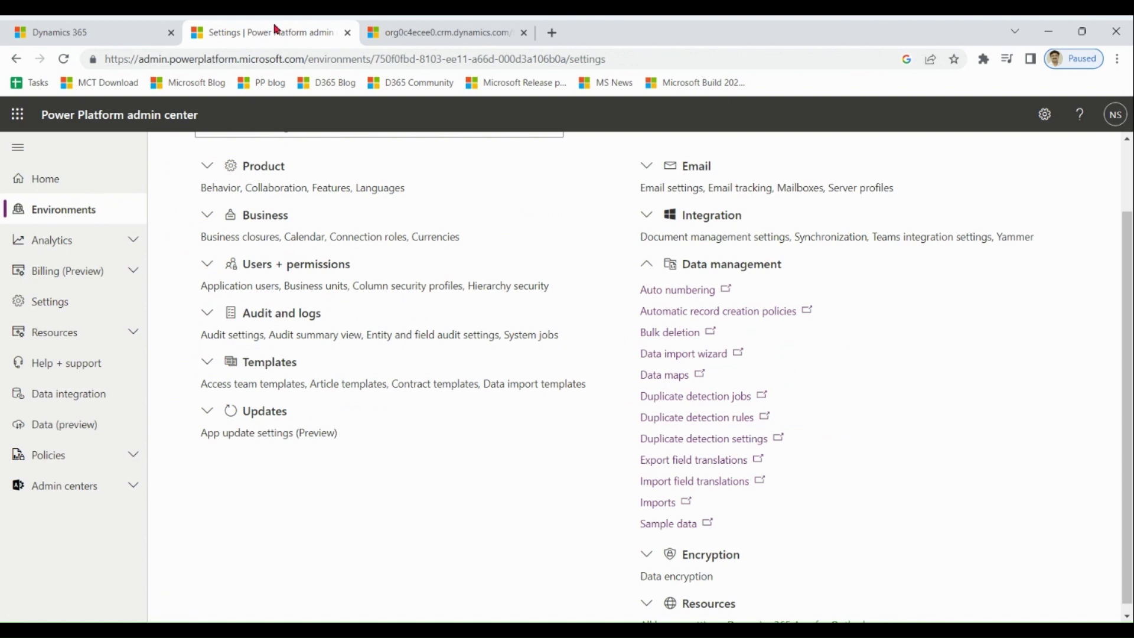
pyautogui.click(65, 33)
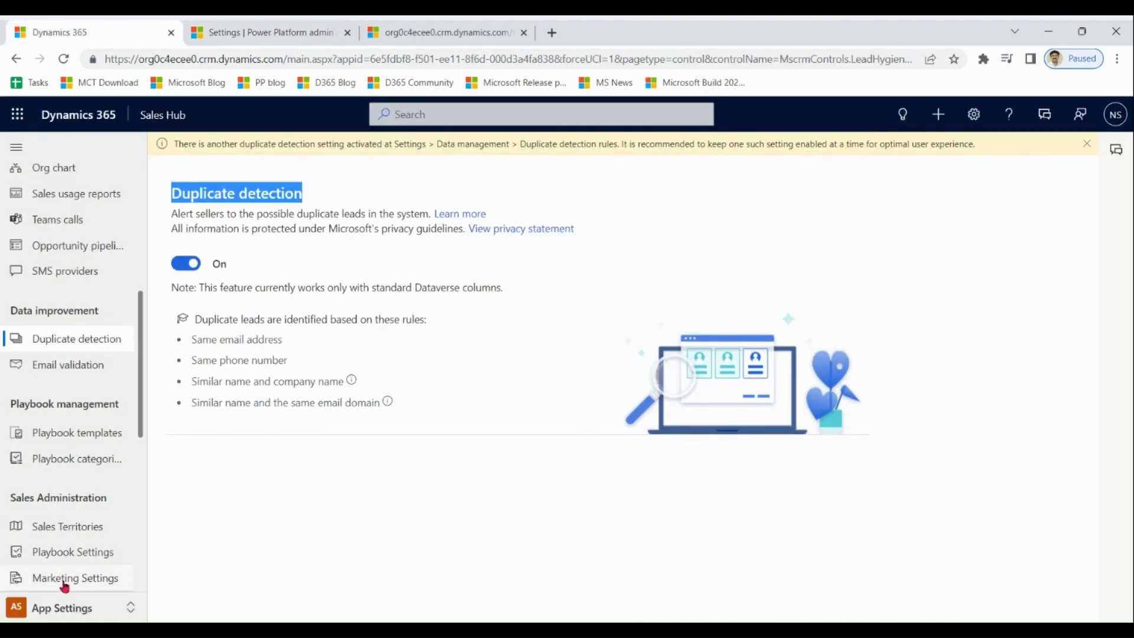
pyautogui.click(54, 609)
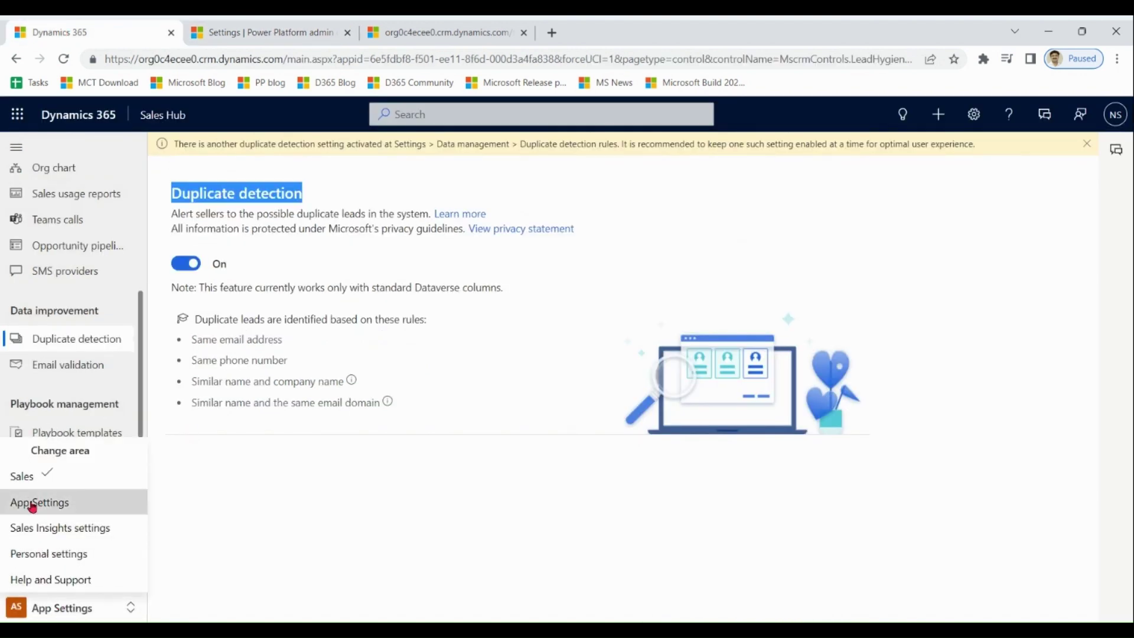
pyautogui.click(22, 476)
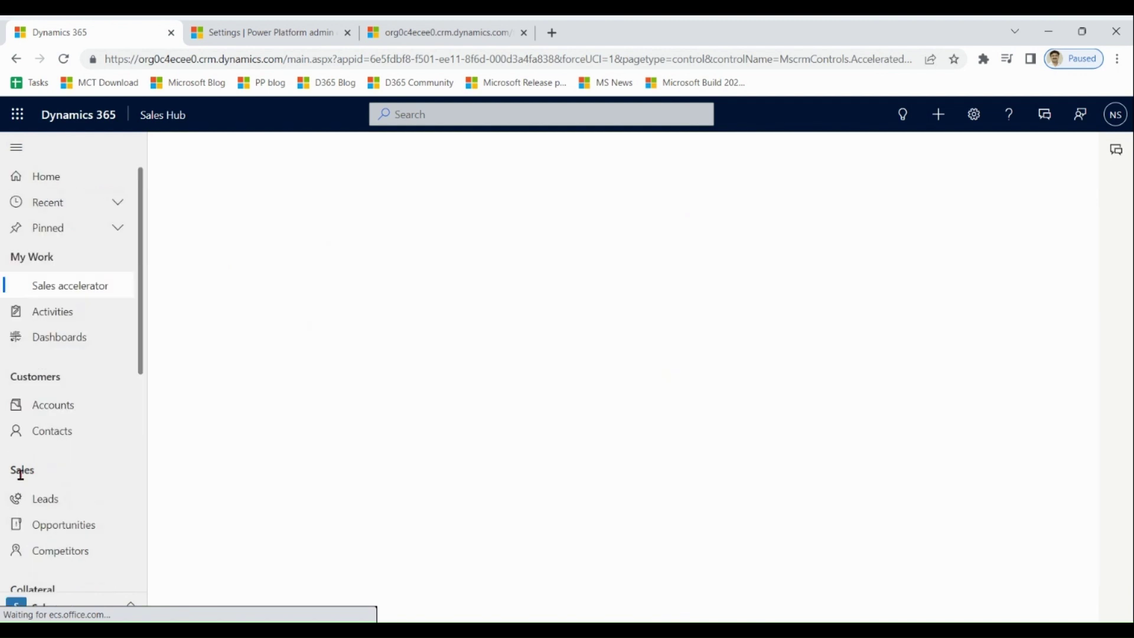
# Create and save lead 'Lead one' with an email address, then start a new blank lead.
pyautogui.click(62, 502)
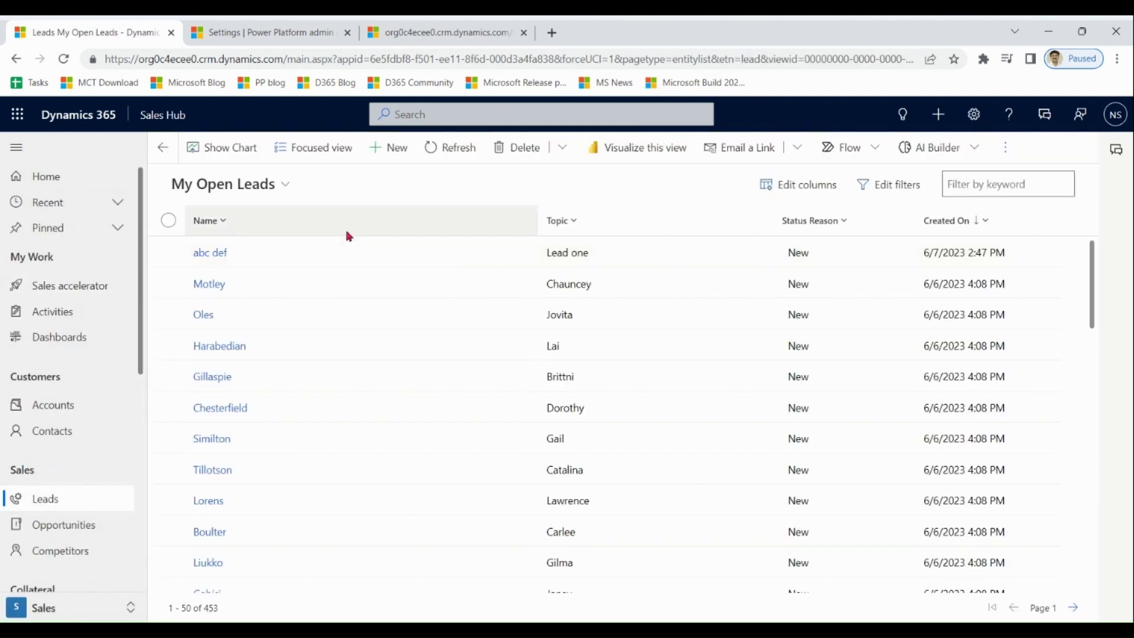
pyautogui.click(391, 147)
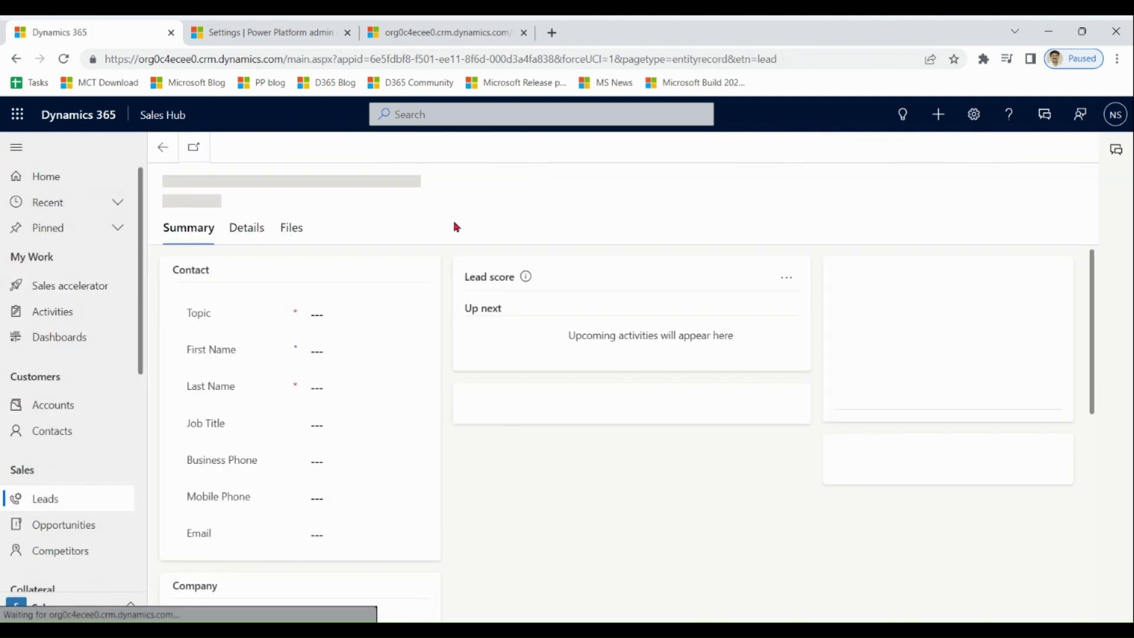
pyautogui.click(348, 318)
pyautogui.write('Lead one')
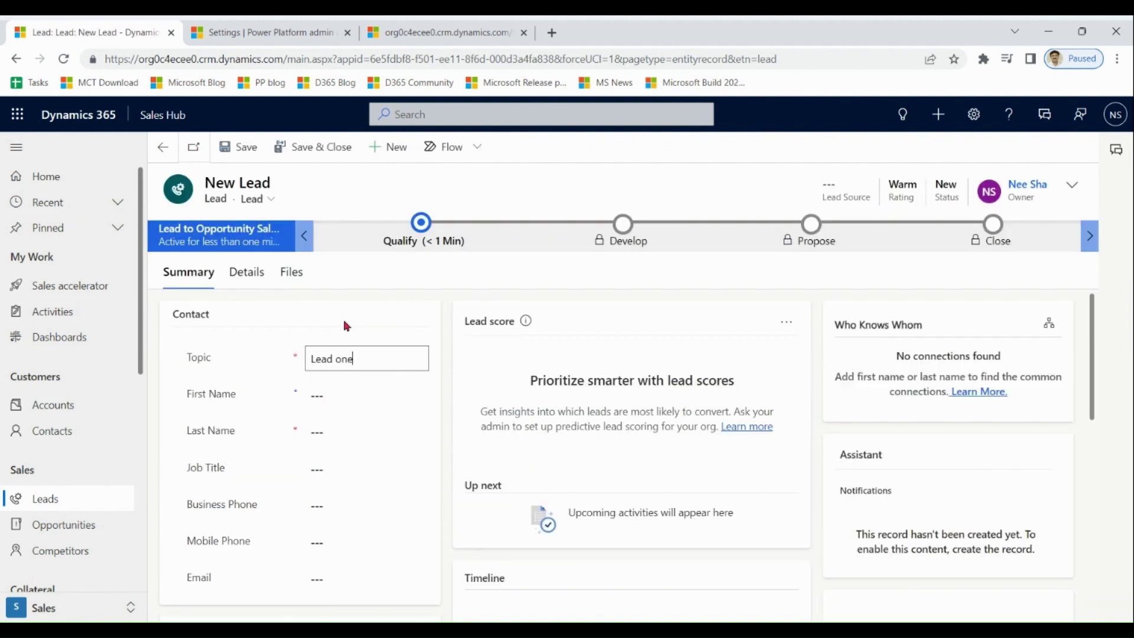
pyautogui.click(342, 433)
pyautogui.write('Lead one')
pyautogui.click(341, 579)
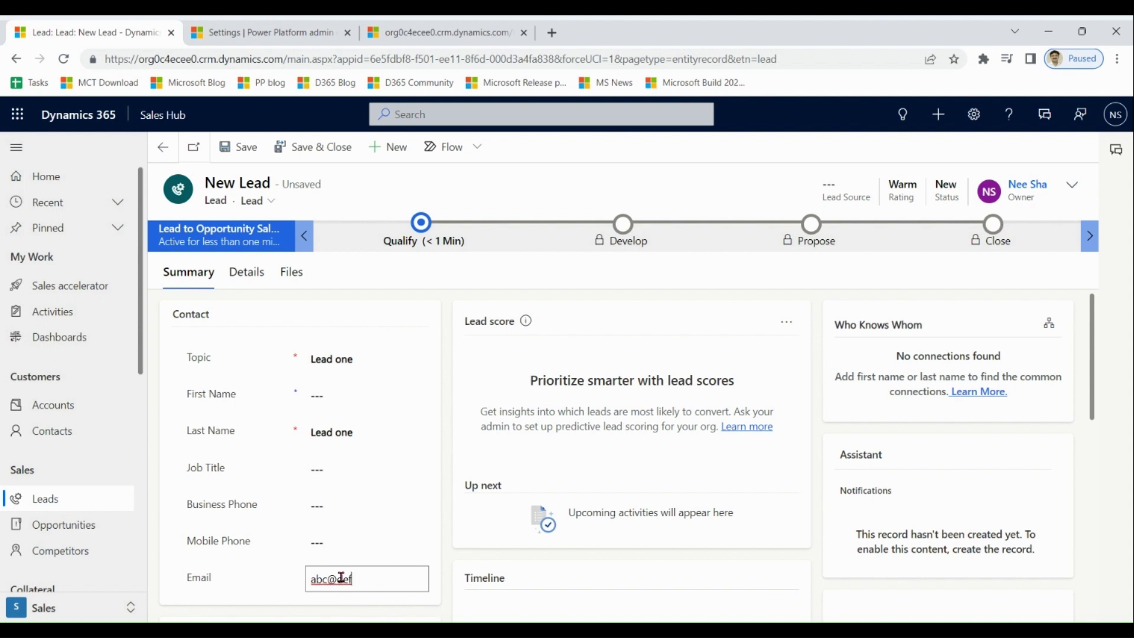
pyautogui.moveTo(389, 579); pyautogui.dragTo(298, 585)
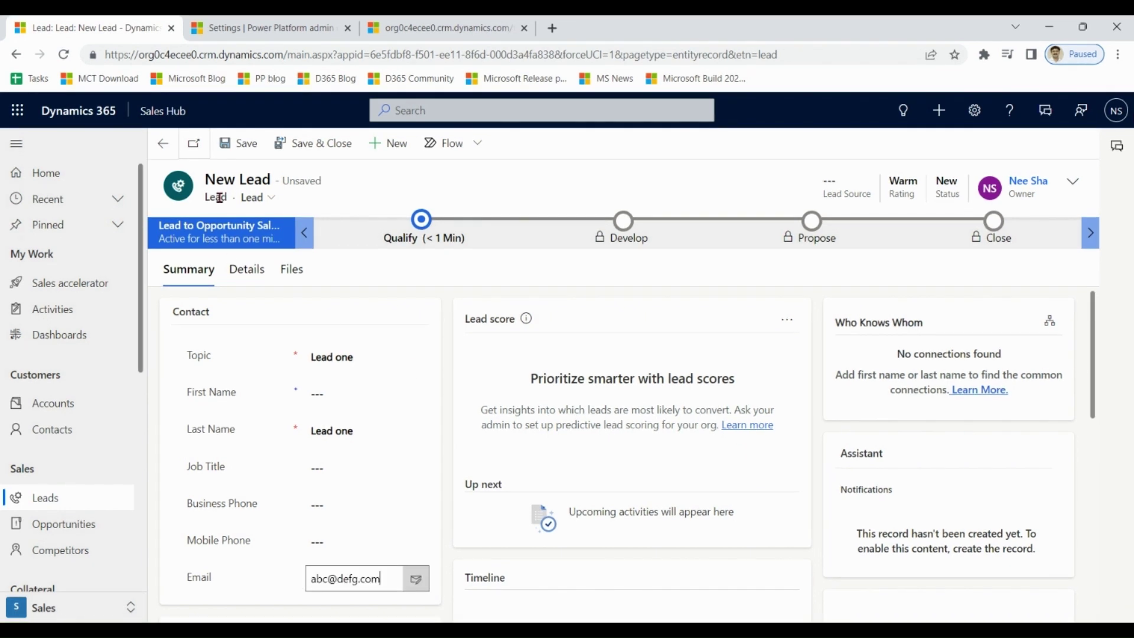
pyautogui.click(244, 147)
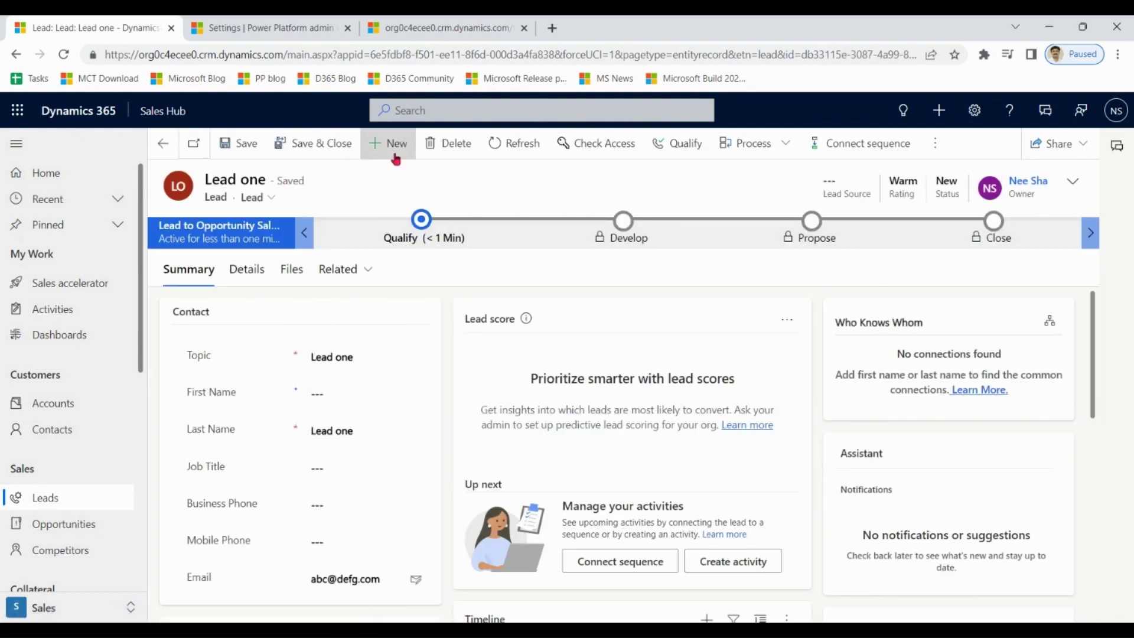
pyautogui.click(396, 156)
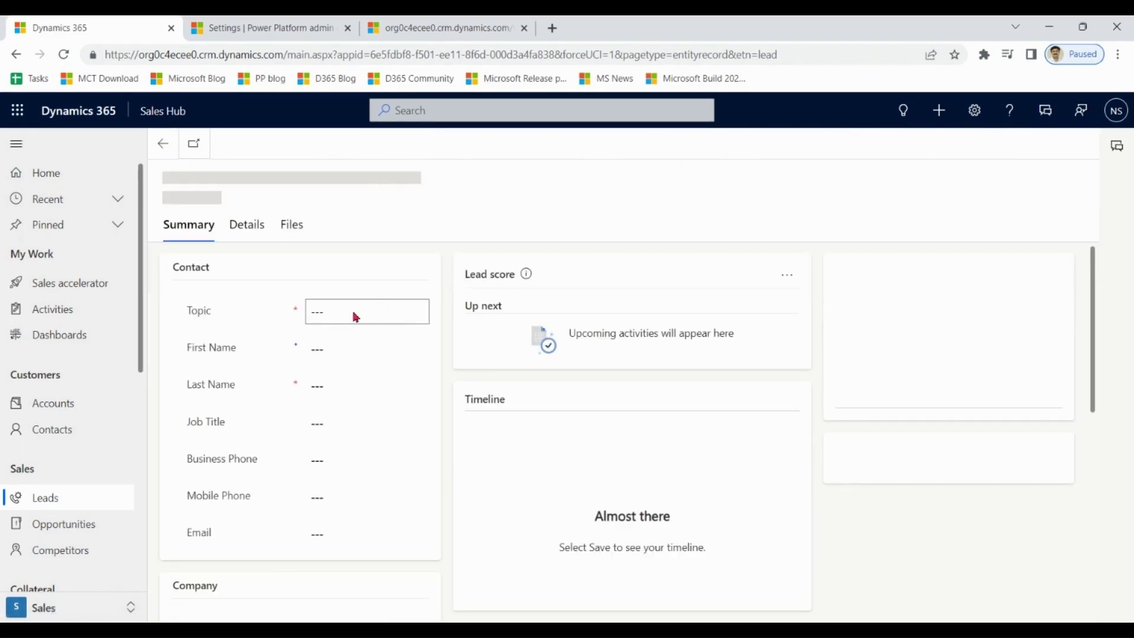
# Enter 'Second Lead' as topic and last name, Lead one's email, and company 'TEsestCompany'.
pyautogui.click(341, 360)
pyautogui.write('Sec')
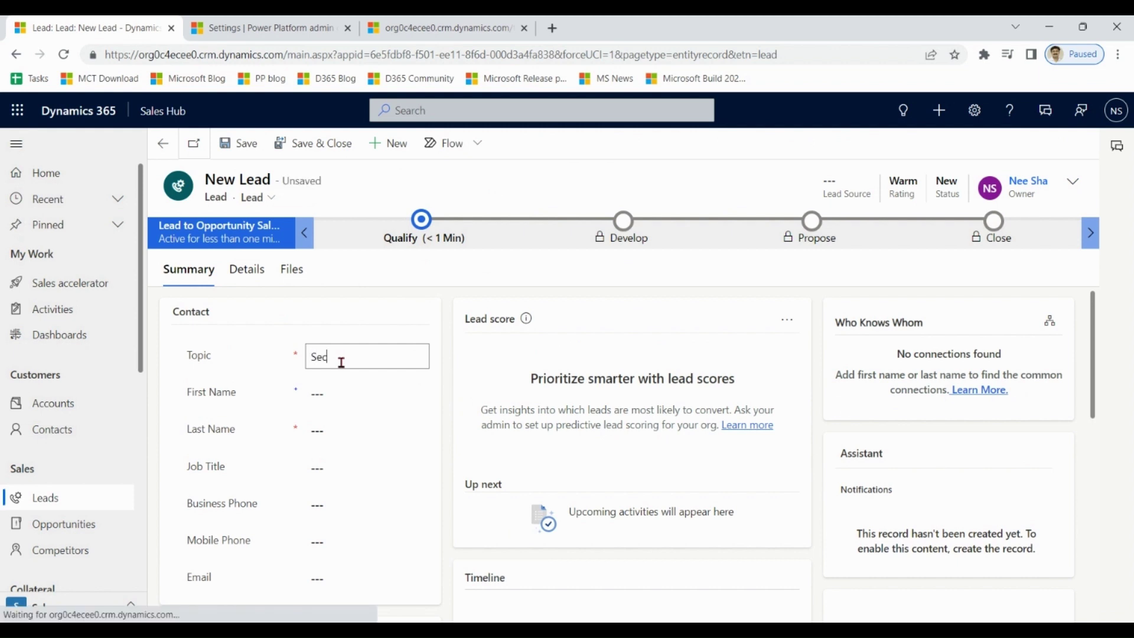
pyautogui.write('ond Lead')
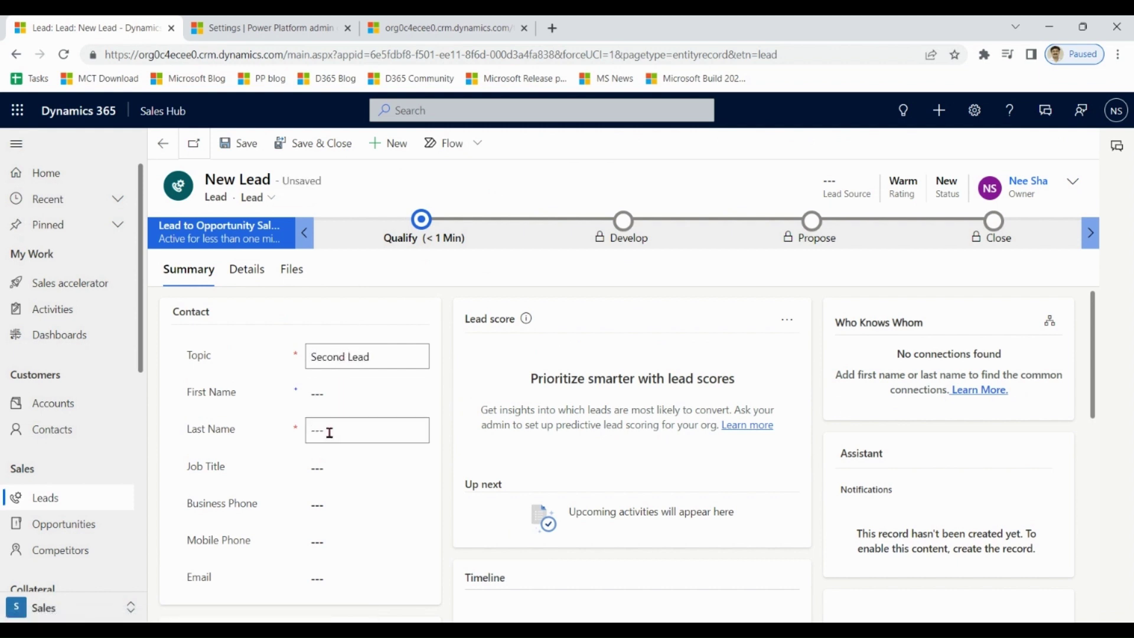
pyautogui.click(330, 433)
pyautogui.write('Se')
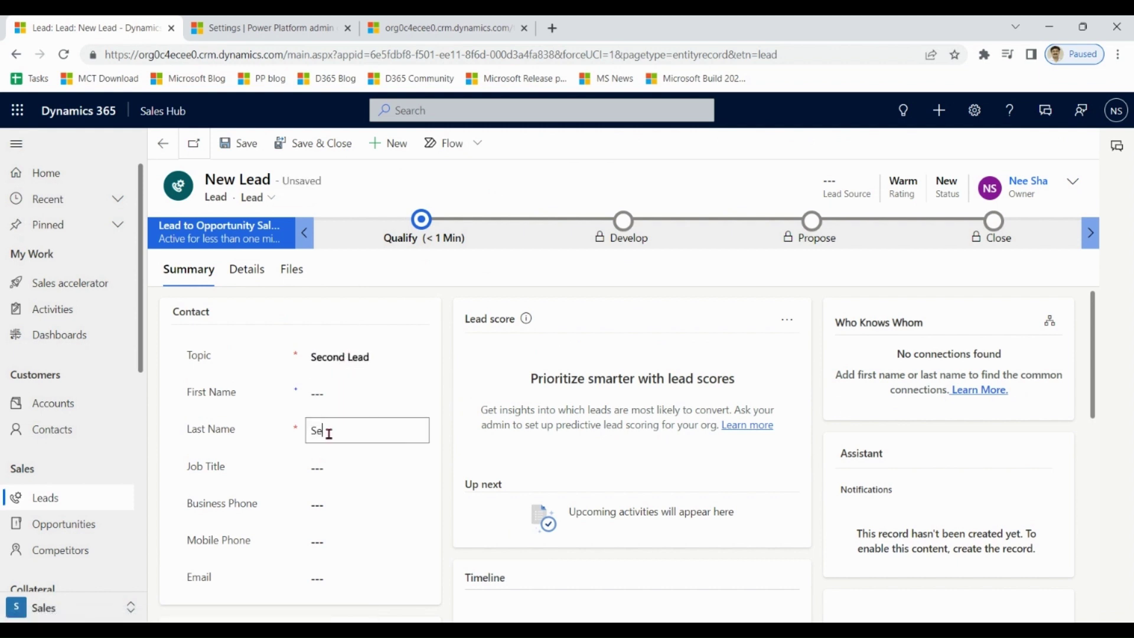
pyautogui.write('cond Lead')
pyautogui.click(335, 582)
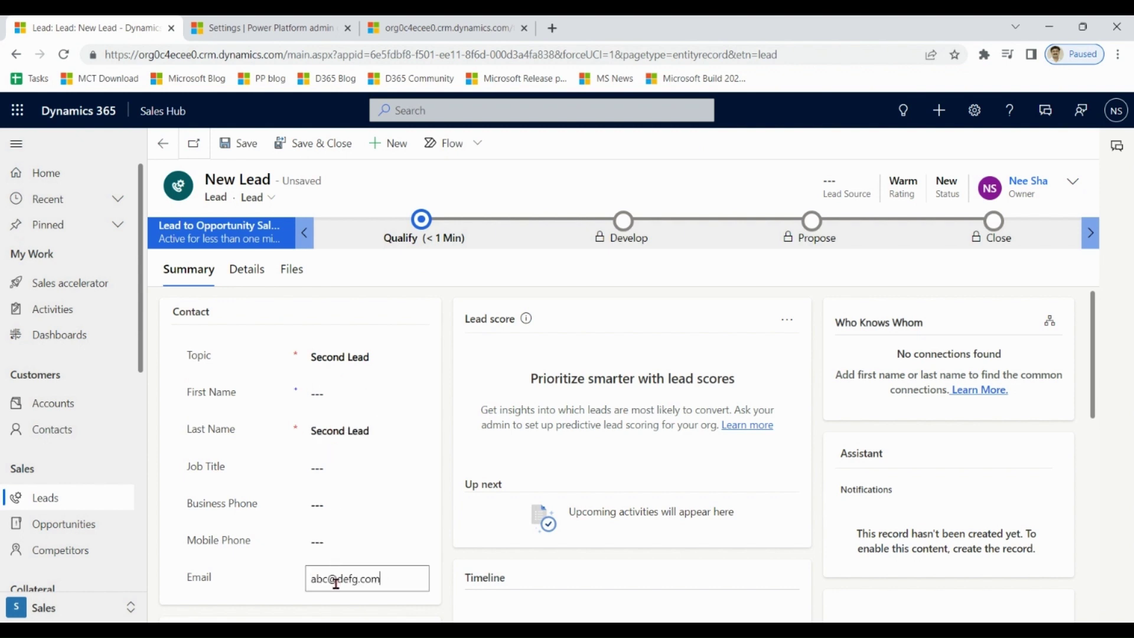
pyautogui.moveTo(1092, 334); pyautogui.dragTo(1093, 389)
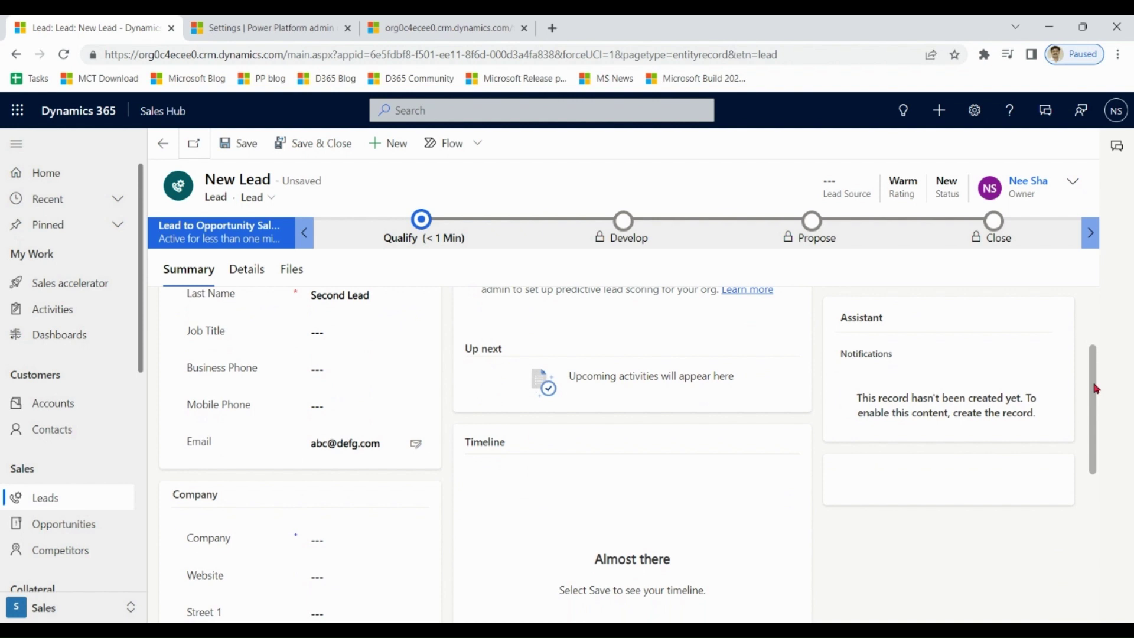
pyautogui.write('TEs')
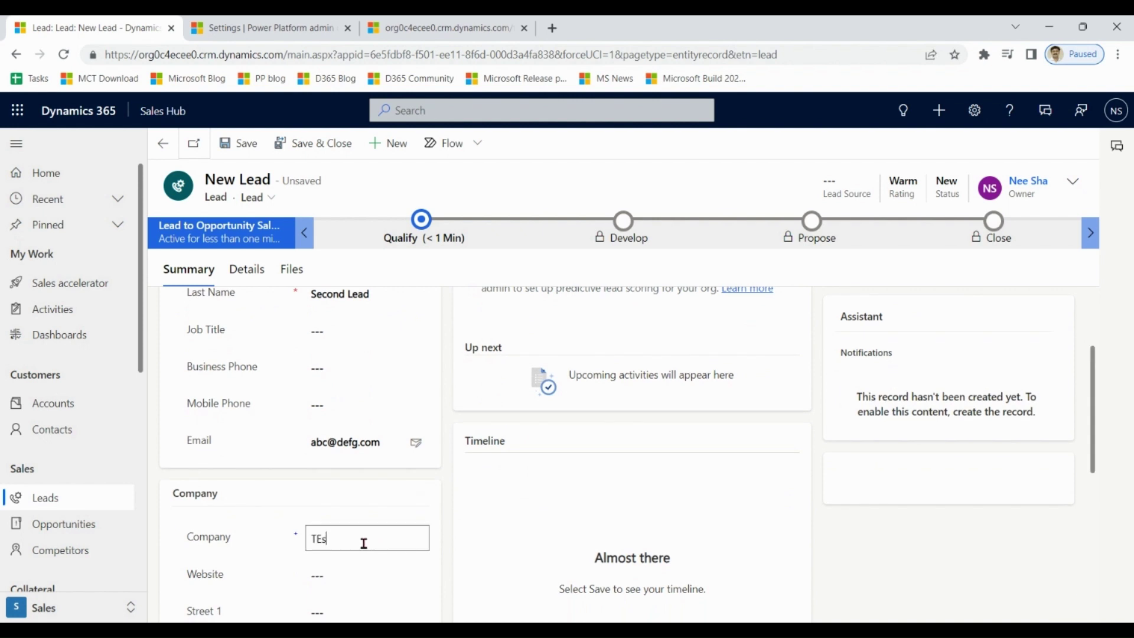
pyautogui.write('estComp')
pyautogui.write('an')
pyautogui.write('y')
# Save Second Lead, select it and Lead one among the found duplicates, and choose Merge.
pyautogui.click(242, 143)
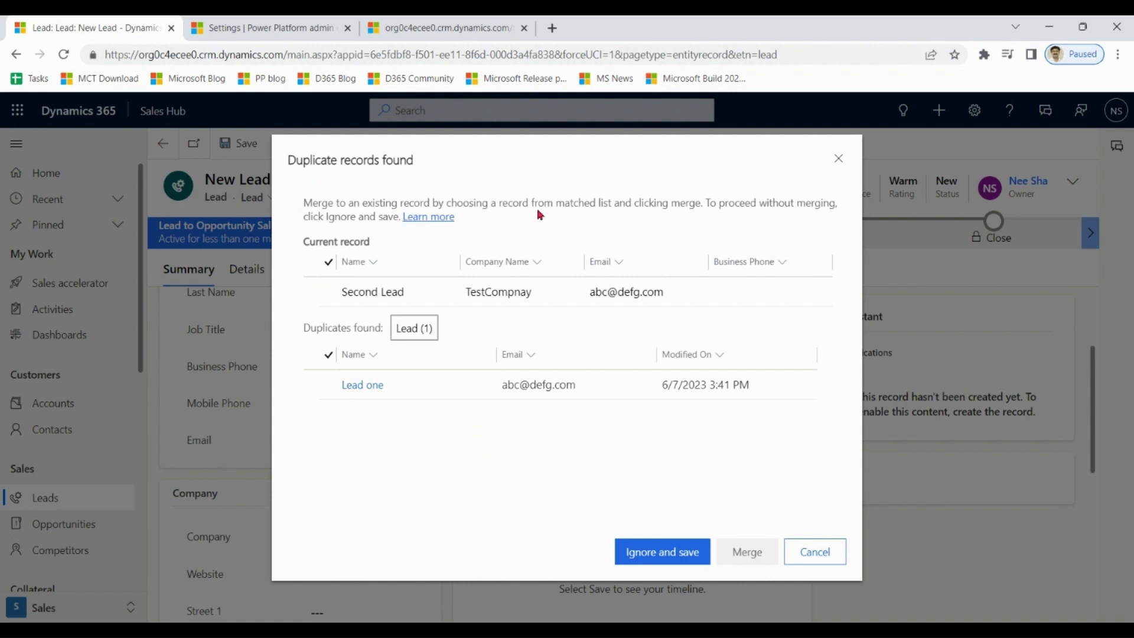
pyautogui.click(331, 299)
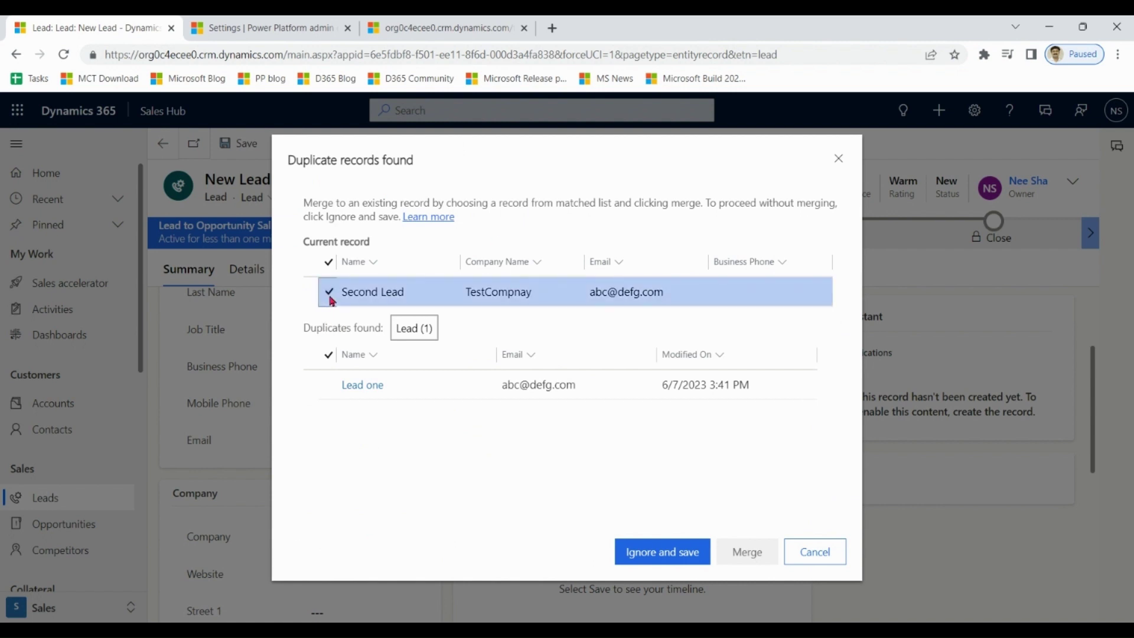
pyautogui.click(332, 390)
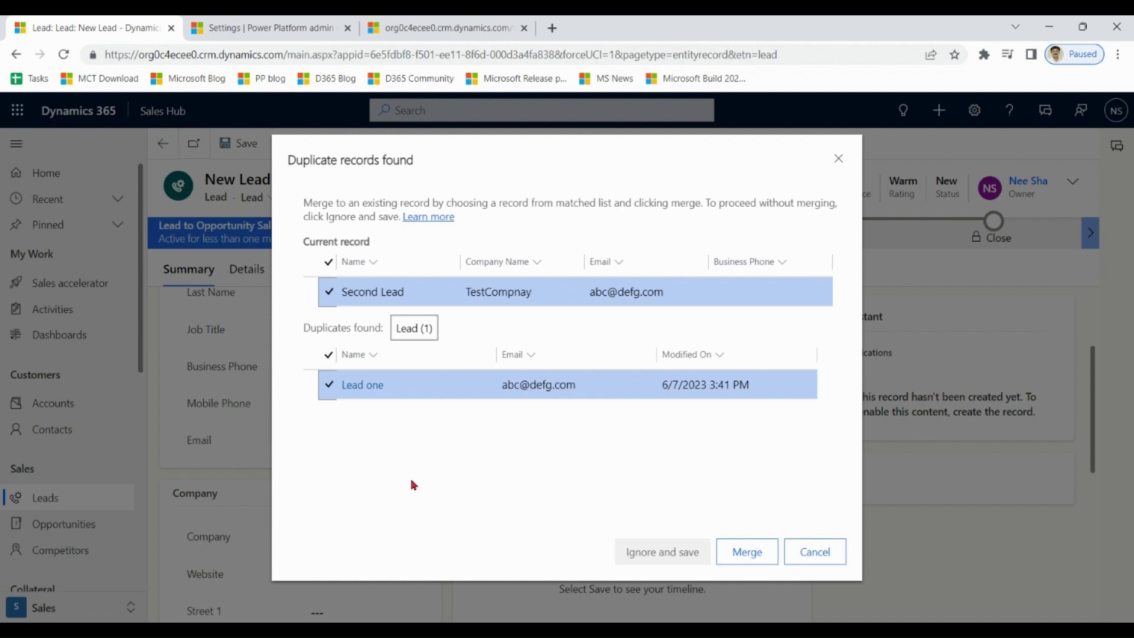
pyautogui.click(747, 555)
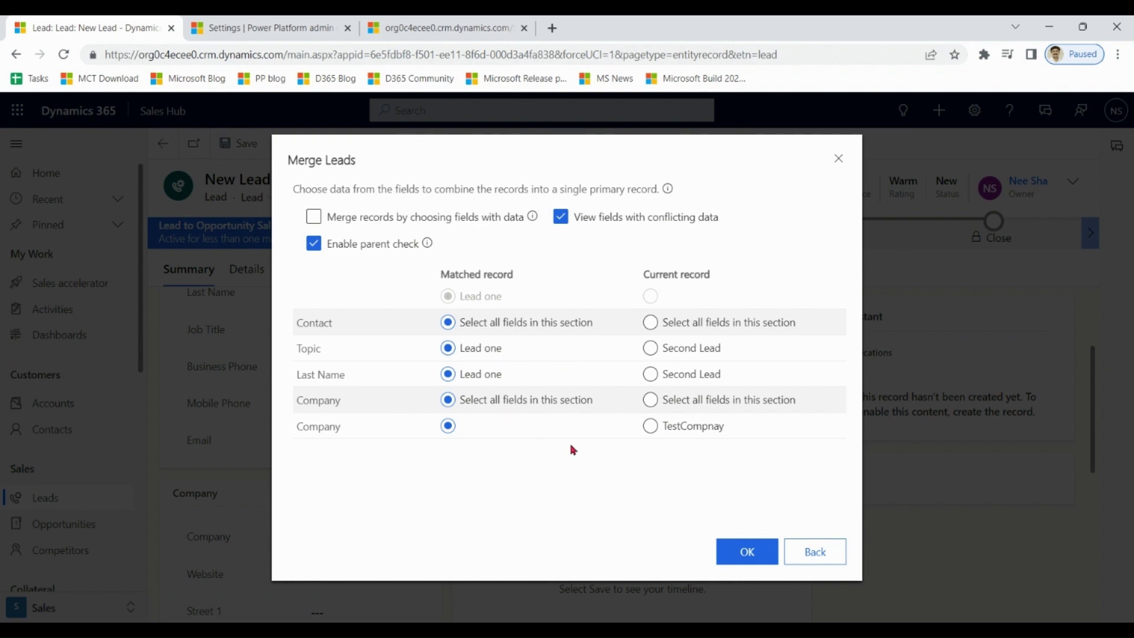
# Merge Second Lead into Lead one, keeping company TestCompnay and merging fields with data.
pyautogui.click(653, 428)
pyautogui.click(358, 219)
pyautogui.click(747, 559)
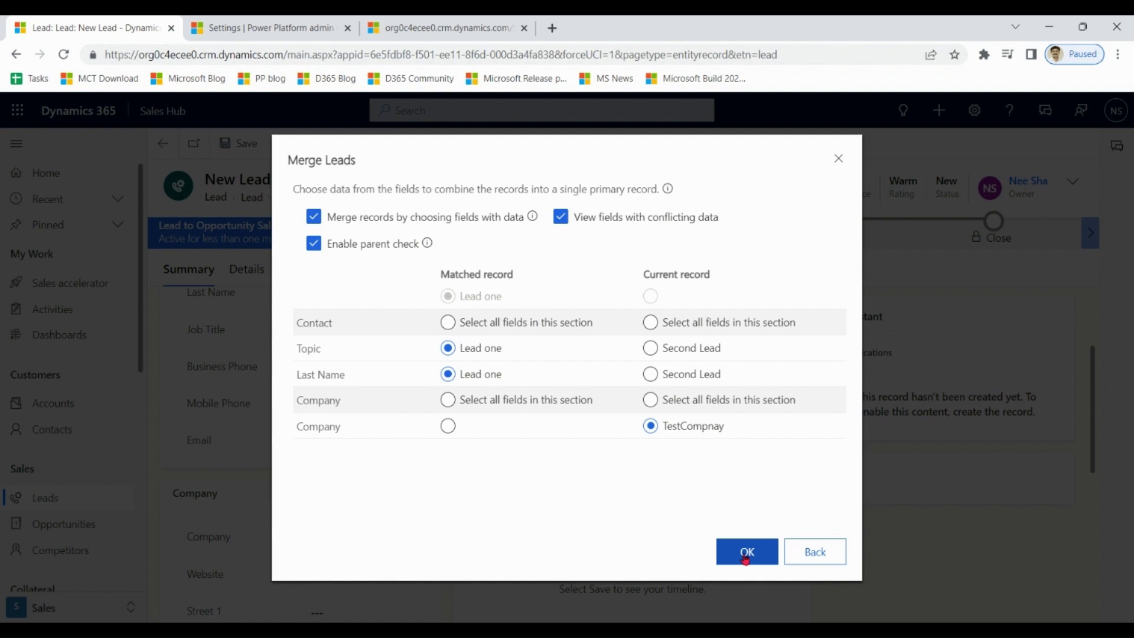
pyautogui.click(746, 558)
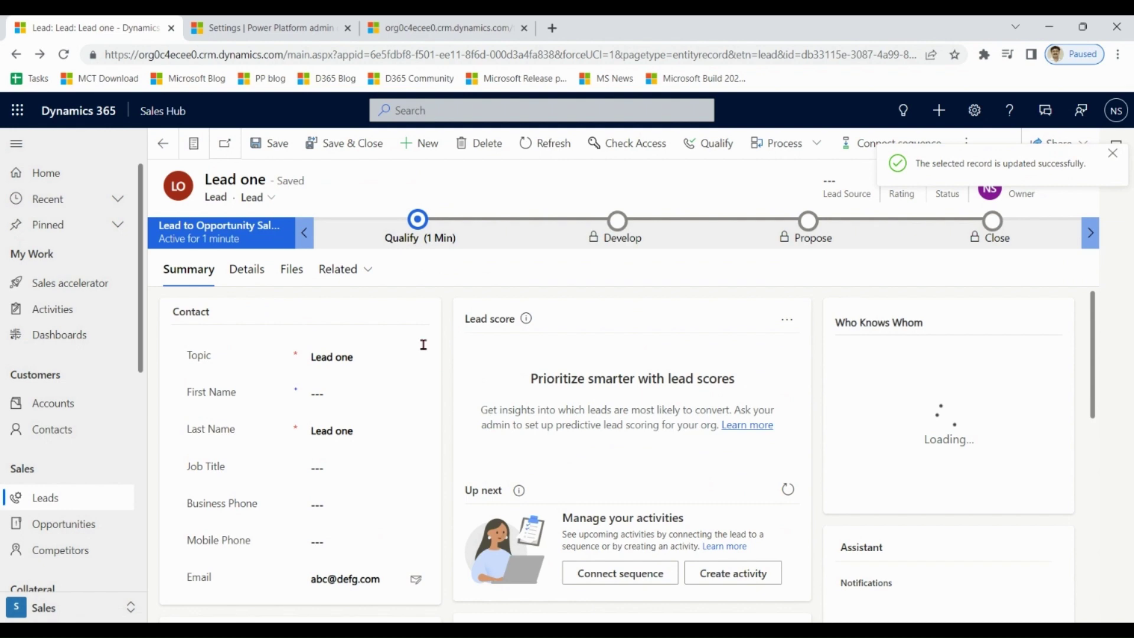
# Check the merged lead's Topic and Company value TestCompnay.
pyautogui.click(393, 355)
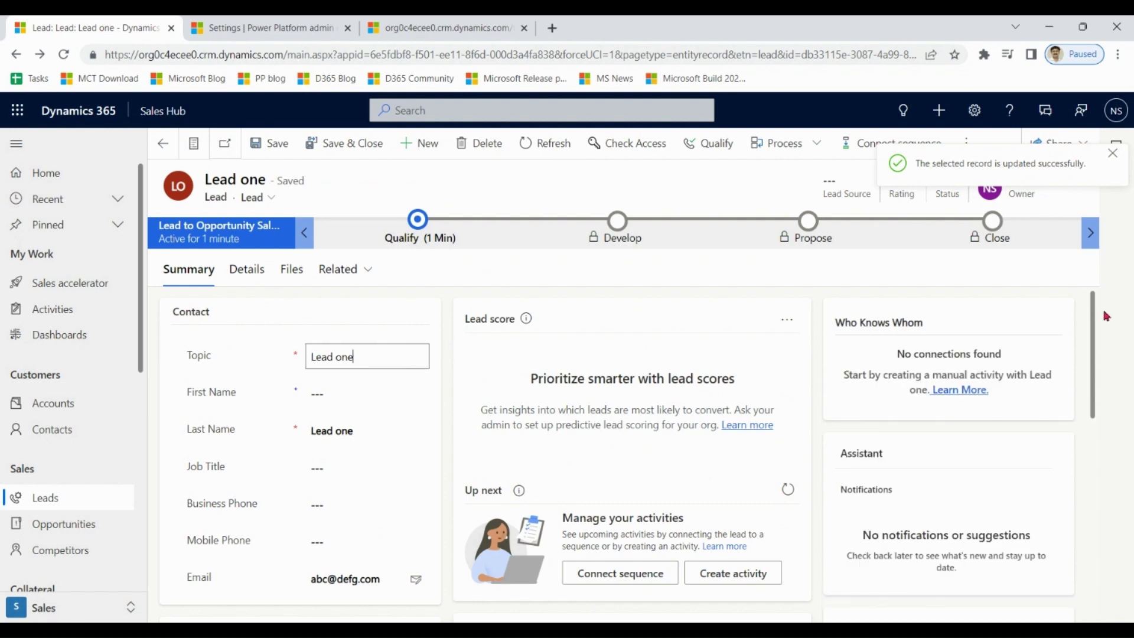
pyautogui.moveTo(1105, 318); pyautogui.dragTo(1093, 409)
pyautogui.click(395, 445)
pyautogui.moveTo(395, 446); pyautogui.dragTo(294, 439)
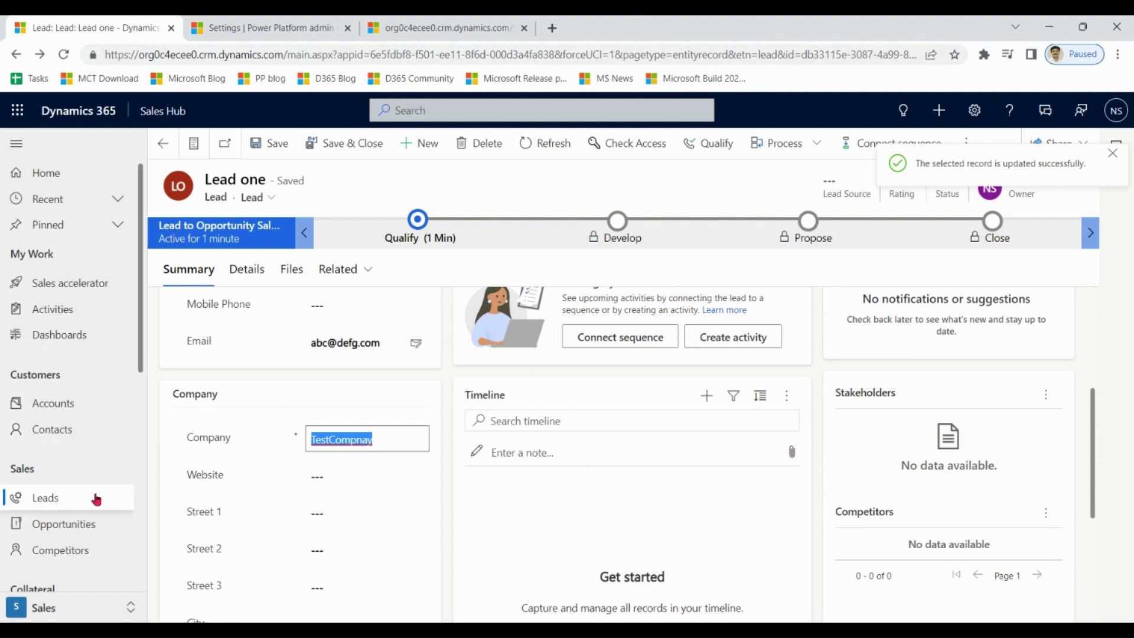
# Reopen Lead one from My Open Leads and bring up the app area list.
pyautogui.click(52, 500)
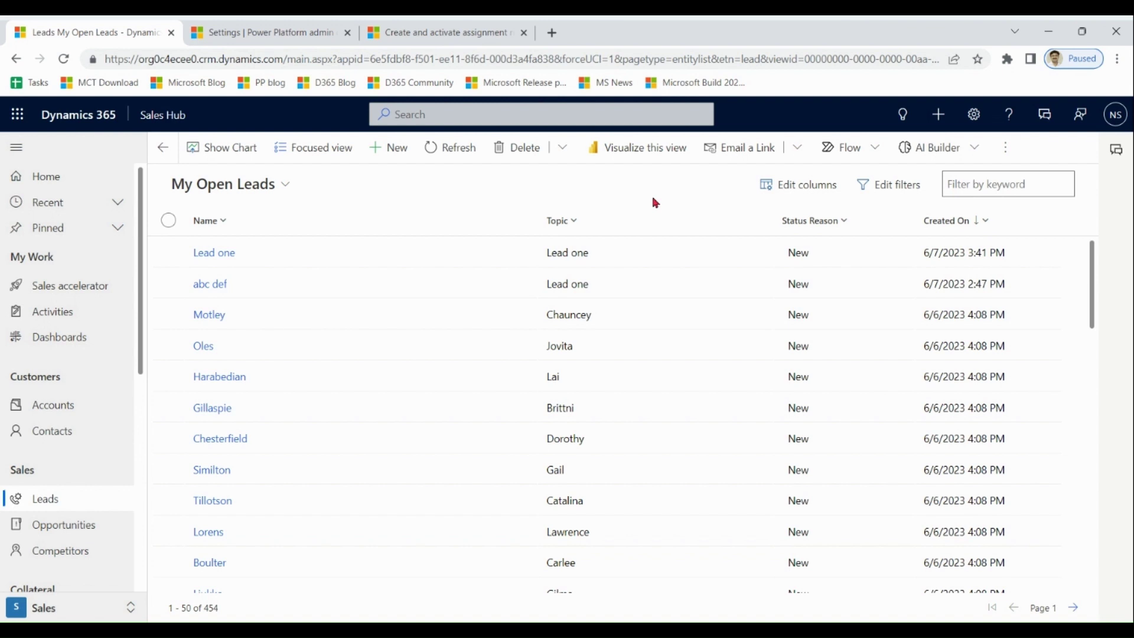
pyautogui.click(264, 261)
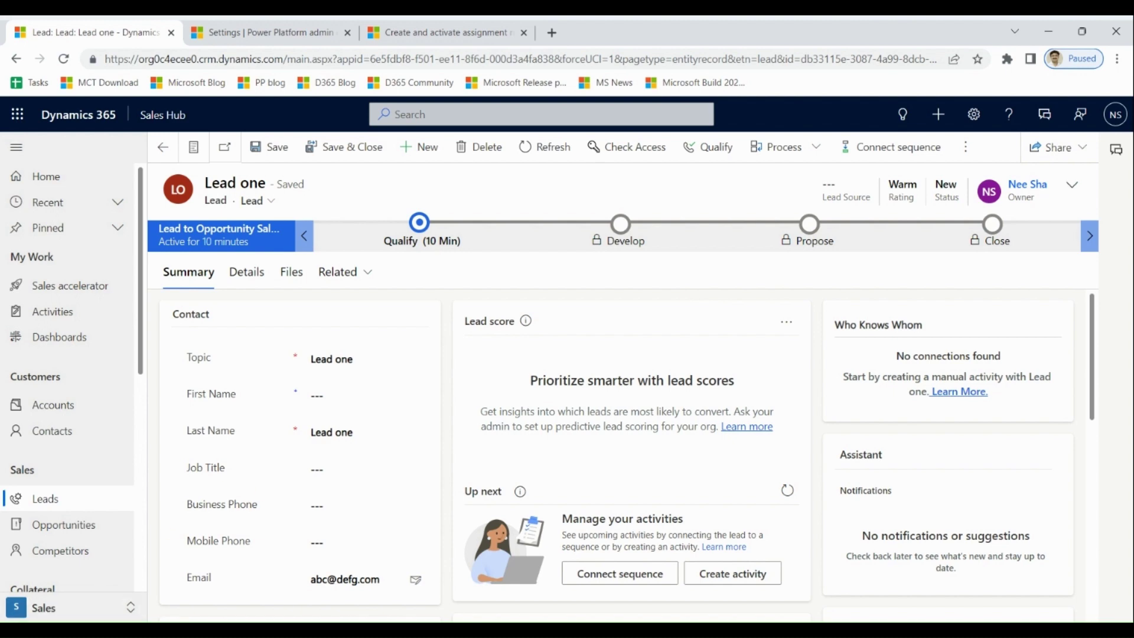
pyautogui.click(36, 613)
# Start a new lead assignment rule from the Sales Insights assignment rules settings.
pyautogui.click(72, 530)
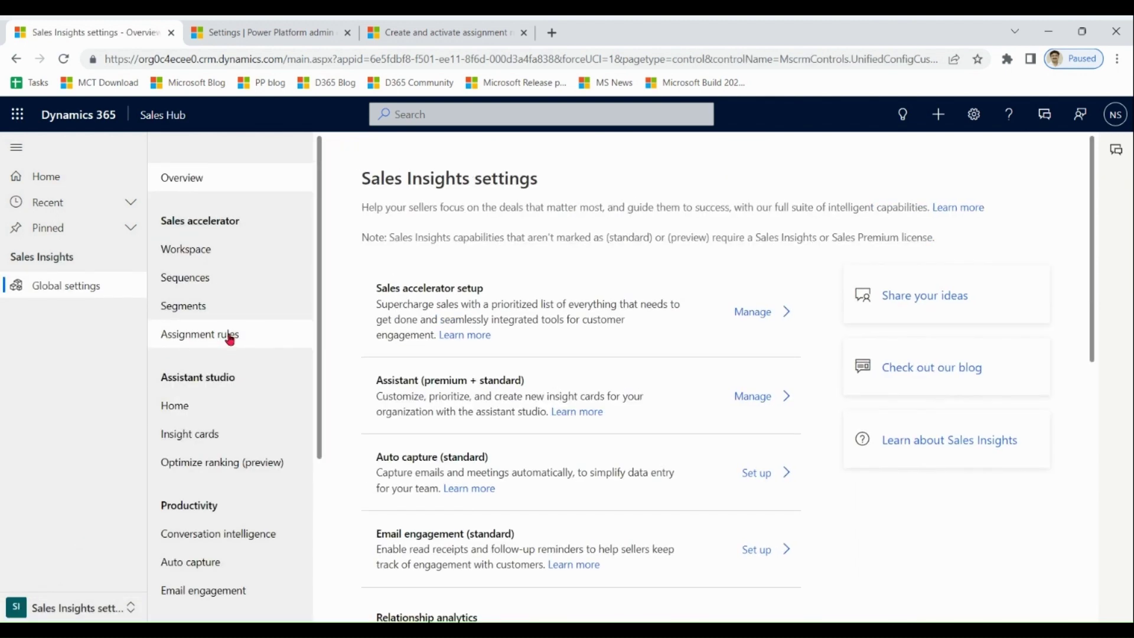
pyautogui.click(234, 352)
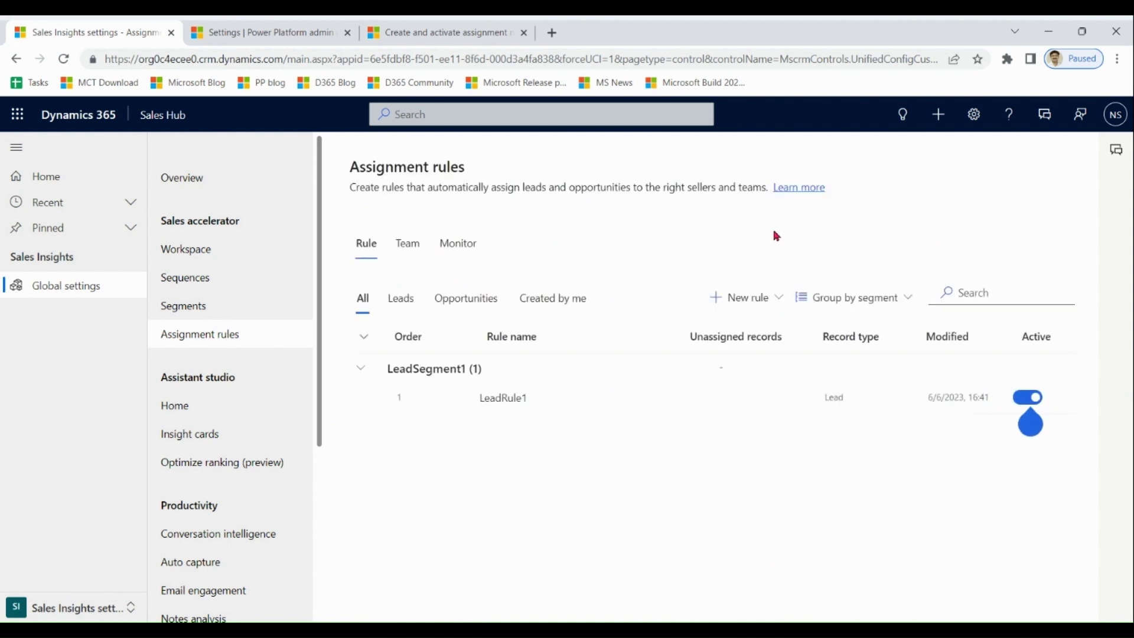
pyautogui.click(774, 301)
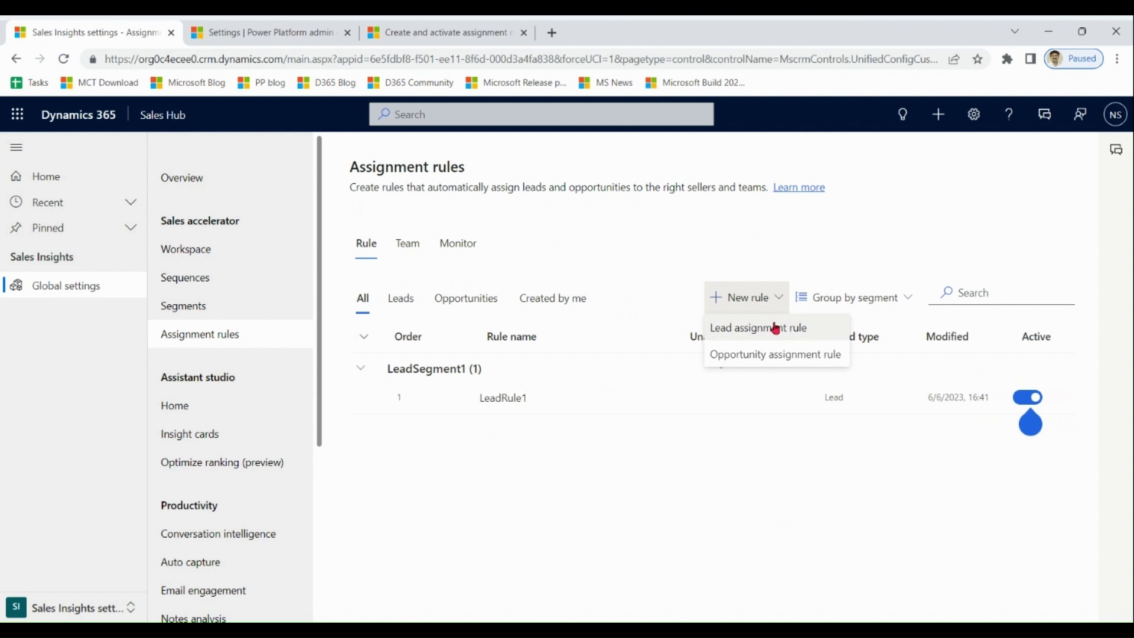
pyautogui.click(768, 328)
# Name the rule Rule2 for any seller, assigning only if a seller is available within 120 hours, and create it.
pyautogui.click(711, 211)
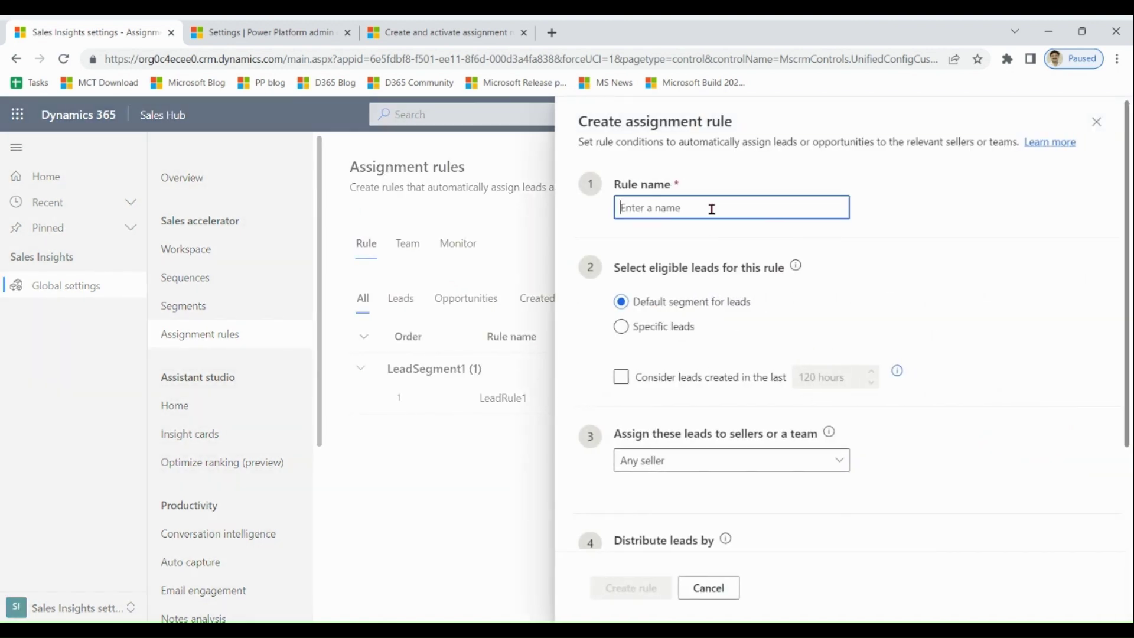
pyautogui.write('Rule2')
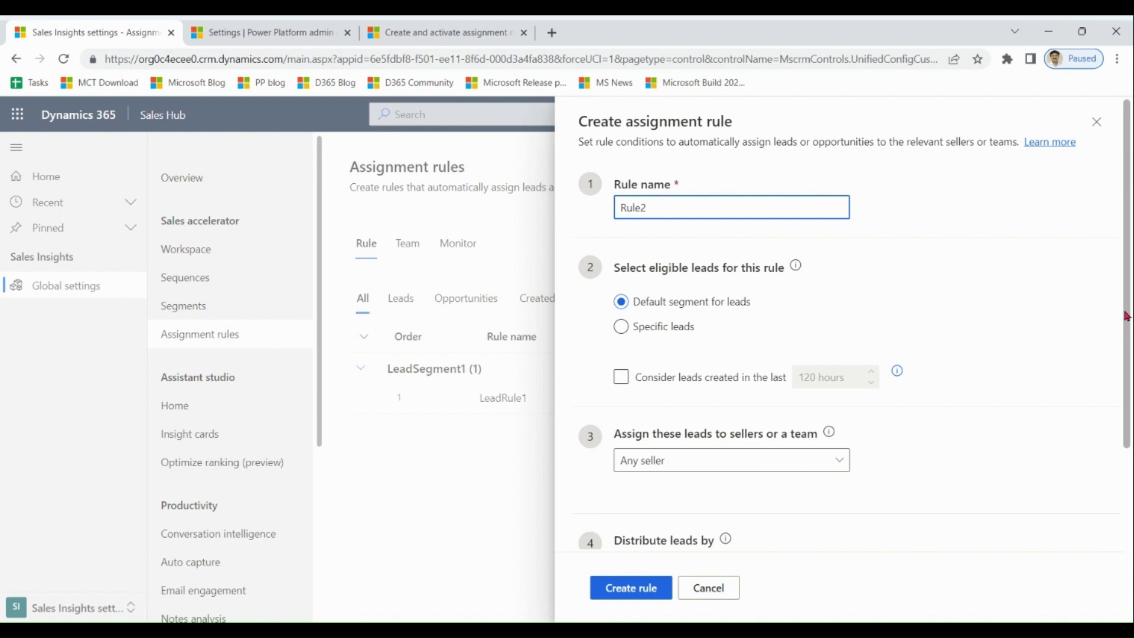
pyautogui.scroll(-1, 886, 307)
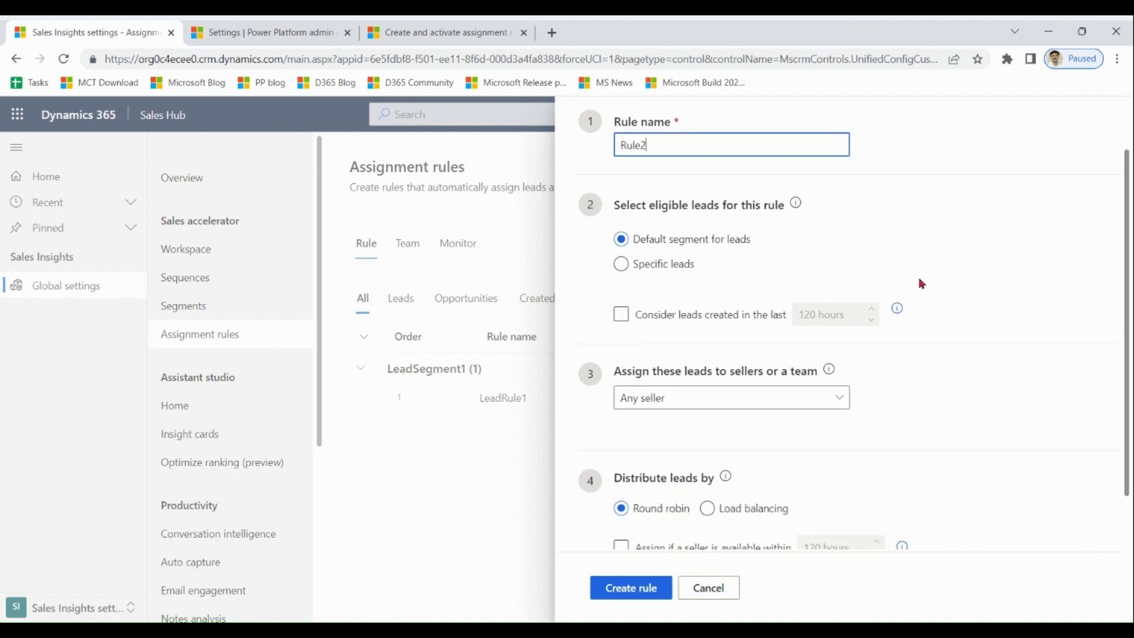
pyautogui.moveTo(1129, 356); pyautogui.dragTo(1130, 409)
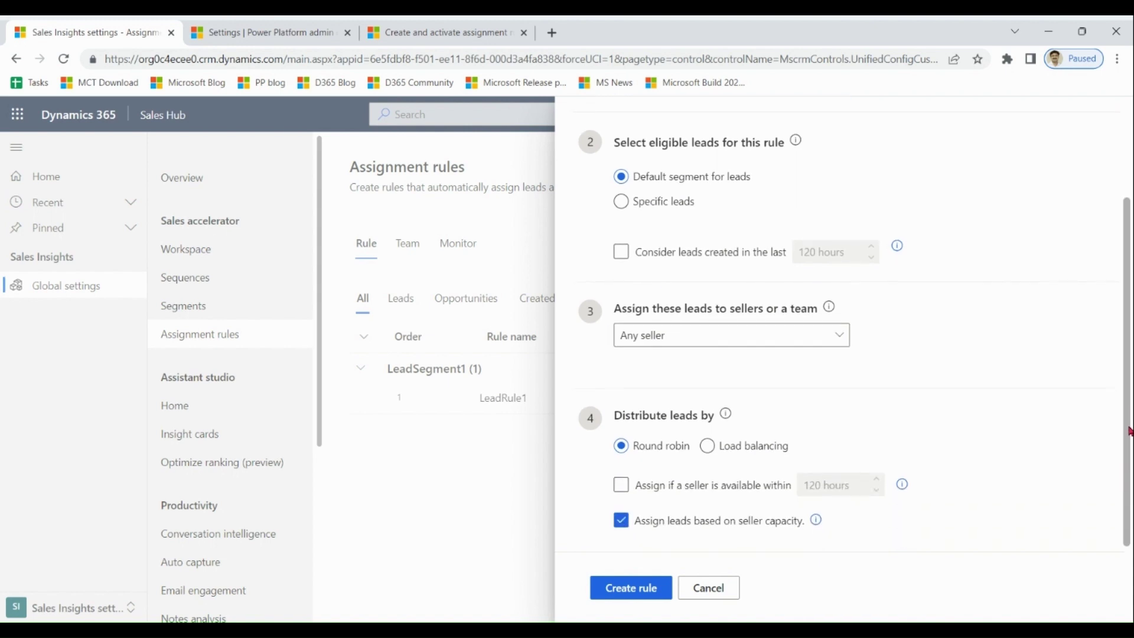
pyautogui.click(841, 343)
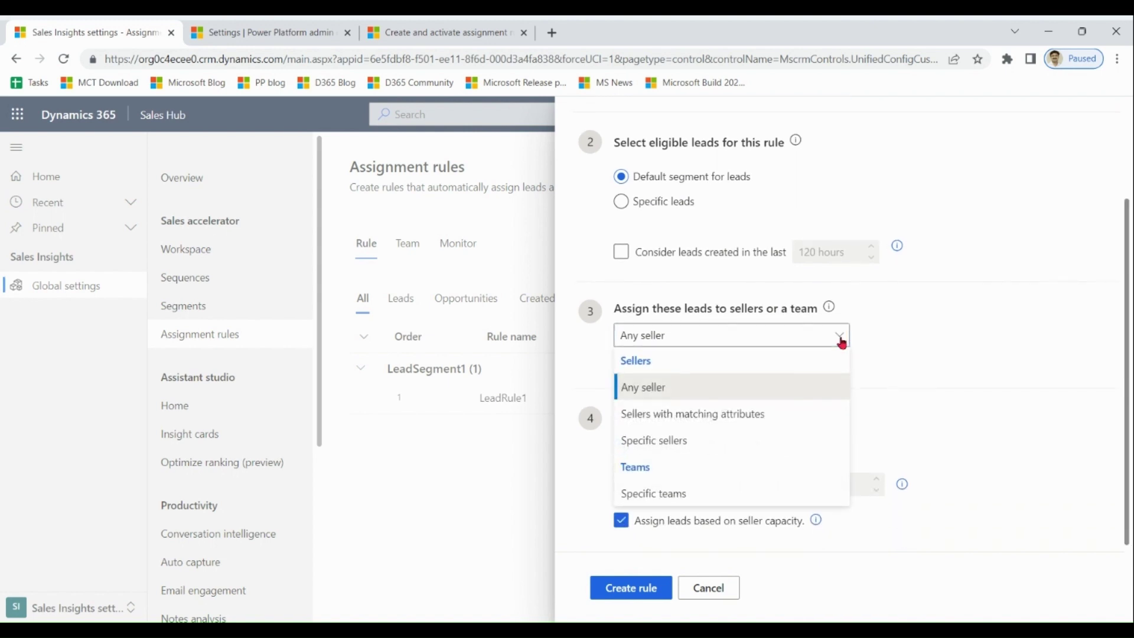
pyautogui.click(962, 331)
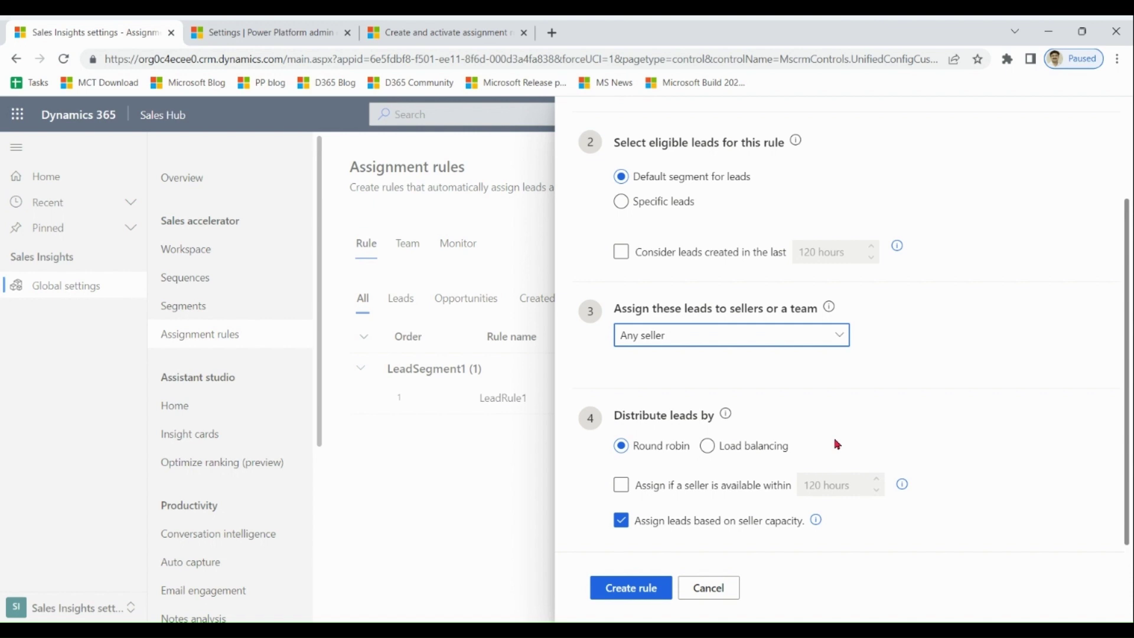
pyautogui.click(621, 485)
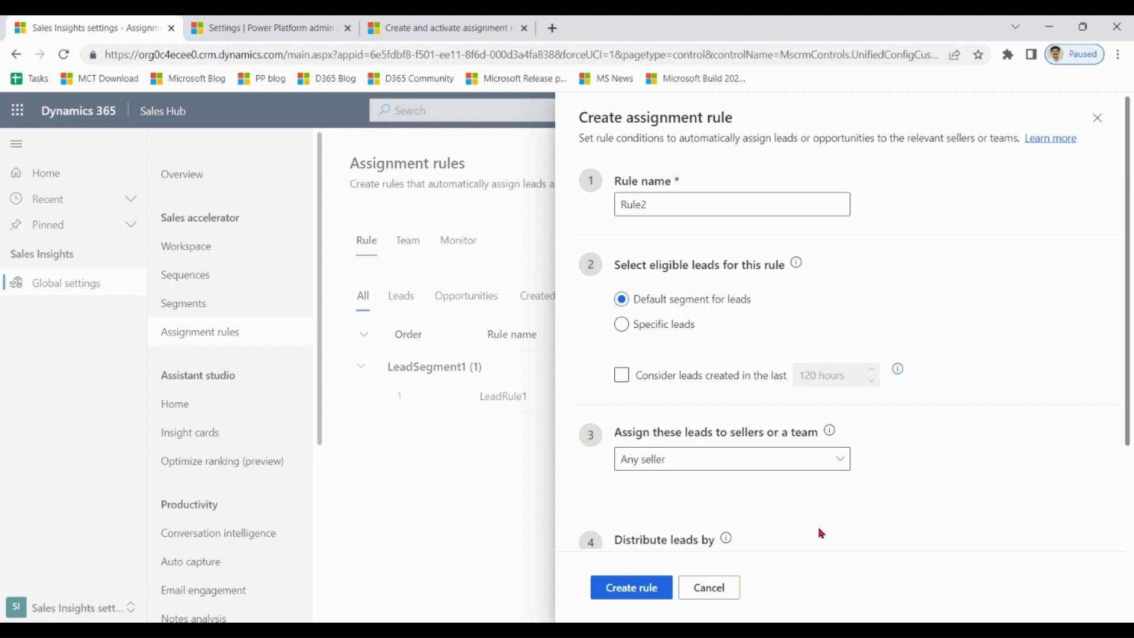
pyautogui.click(649, 588)
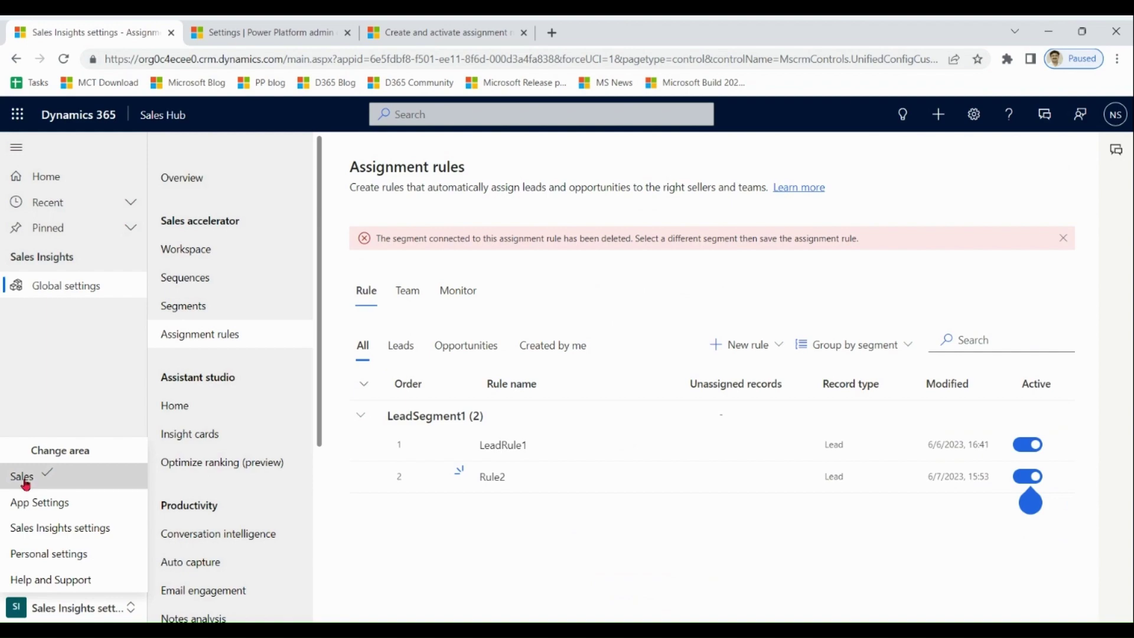
pyautogui.click(25, 477)
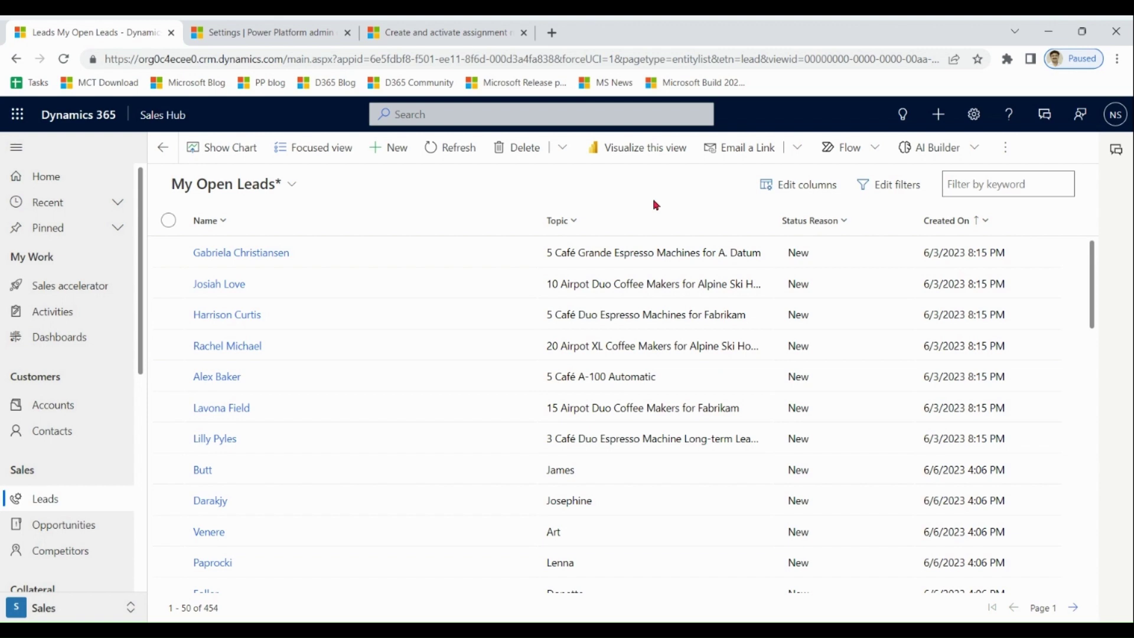
# Open the top open lead and review its 84 Grade A lead score card.
pyautogui.doubleClick(431, 265)
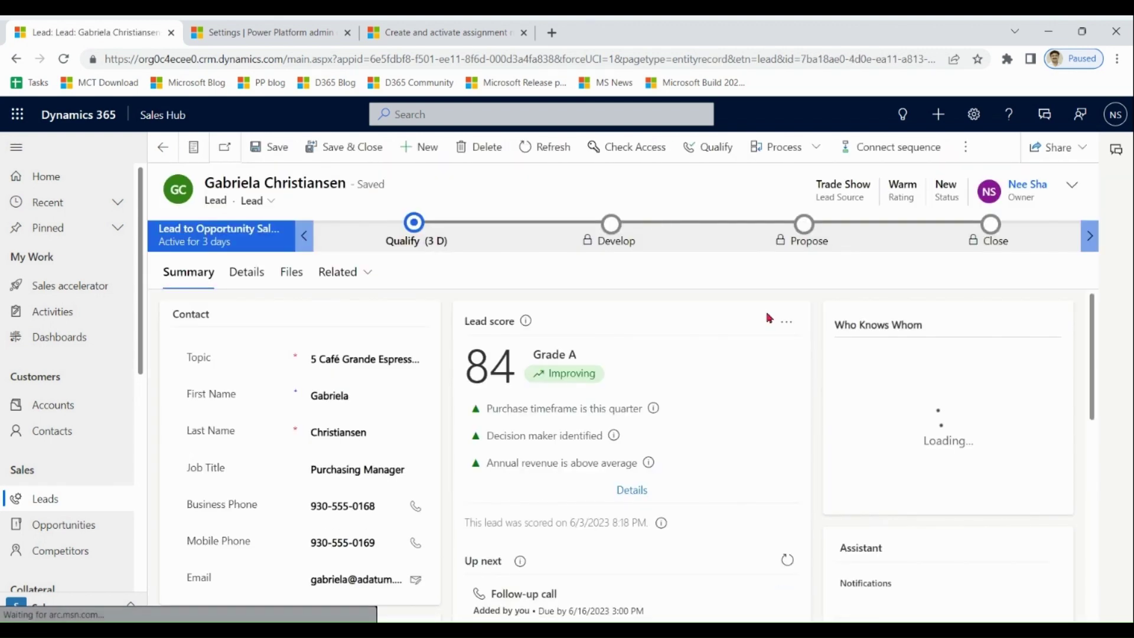
pyautogui.scroll(-1, 1093, 323)
pyautogui.scroll(1, 1092, 322)
pyautogui.moveTo(462, 331); pyautogui.dragTo(525, 329)
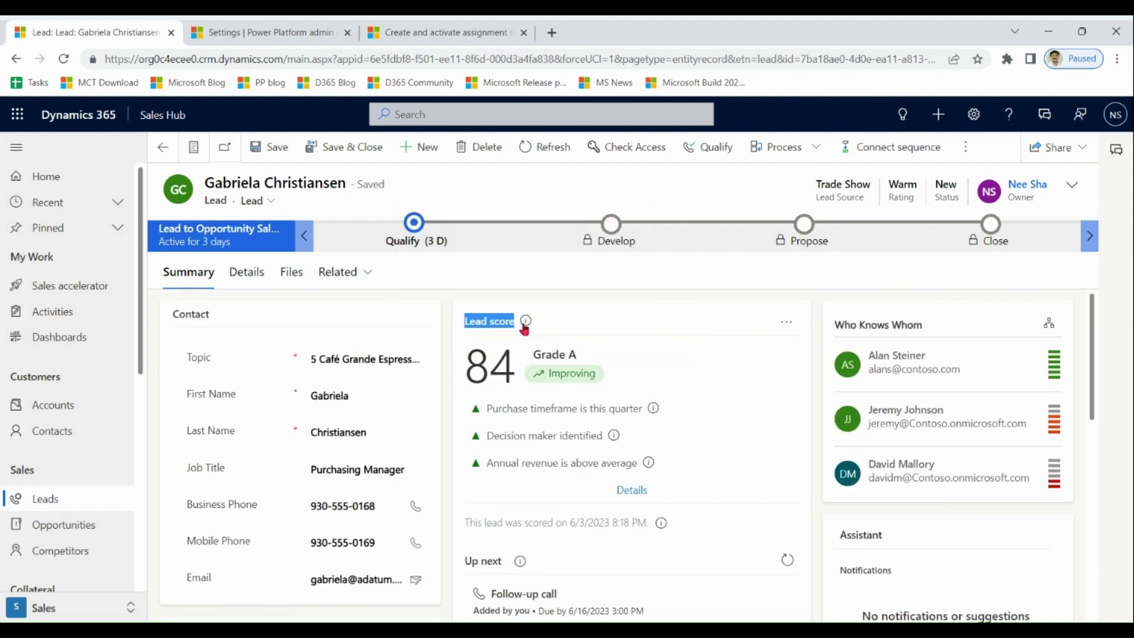
pyautogui.click(732, 301)
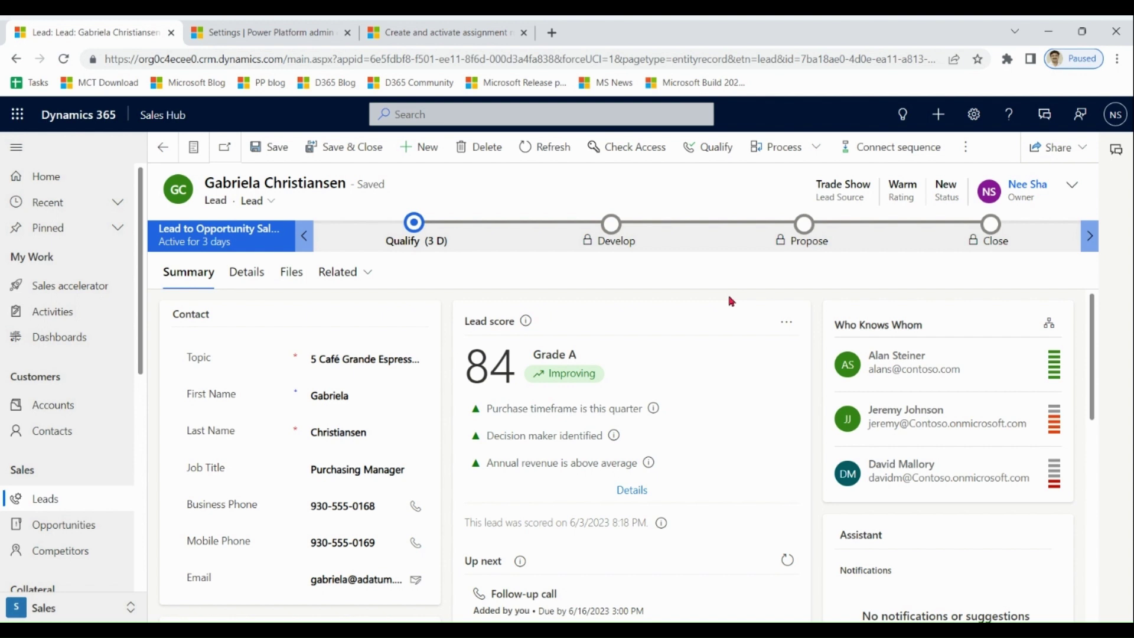
# Review the lead's Qualify stage details, then check its Details and Summary tabs.
pyautogui.scroll(-1, 1094, 355)
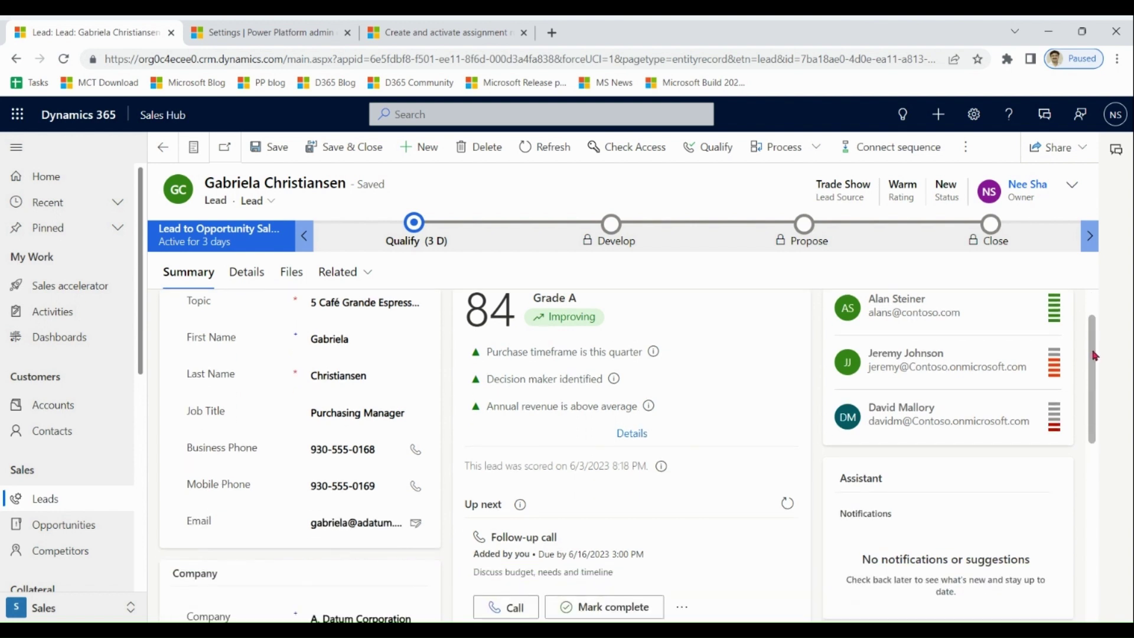
pyautogui.scroll(1, 1093, 355)
pyautogui.moveTo(495, 383)
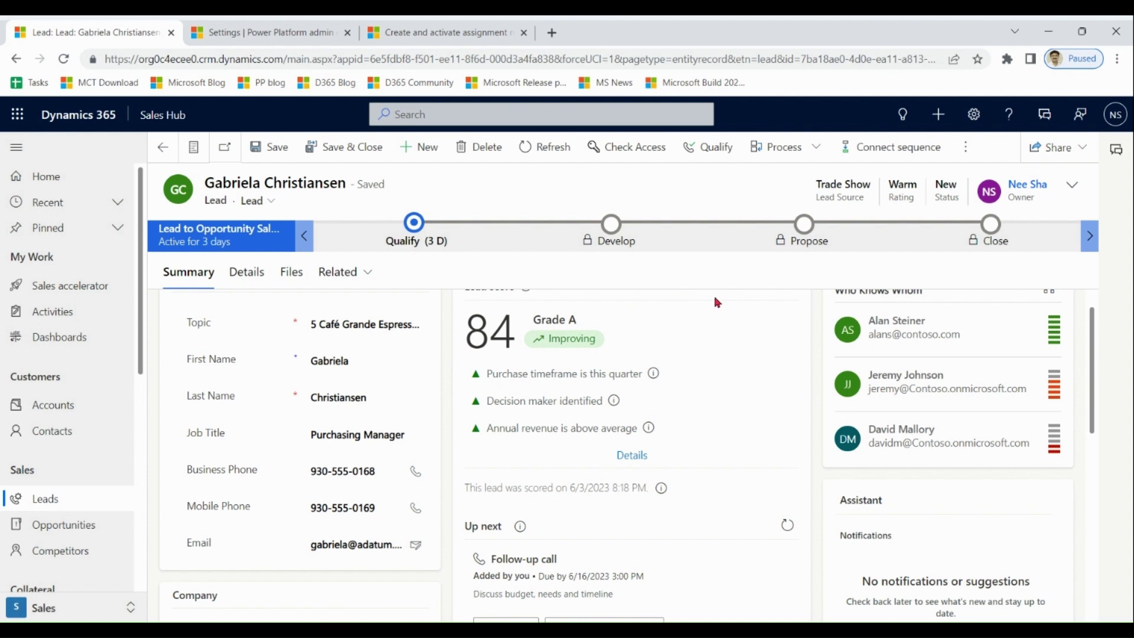
pyautogui.click(416, 224)
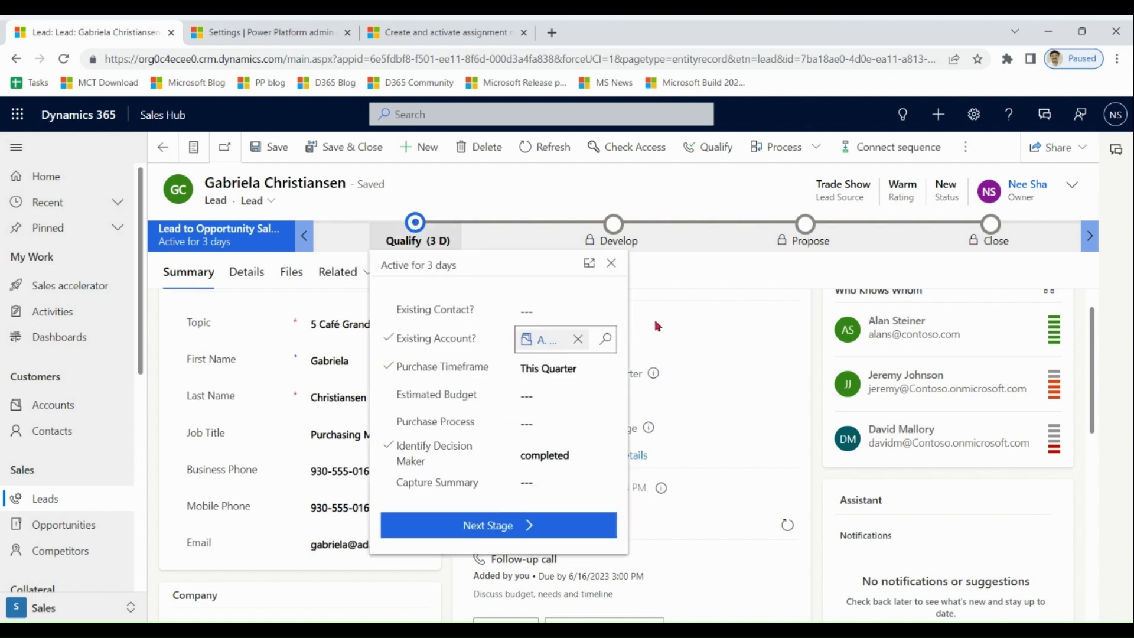
pyautogui.click(709, 297)
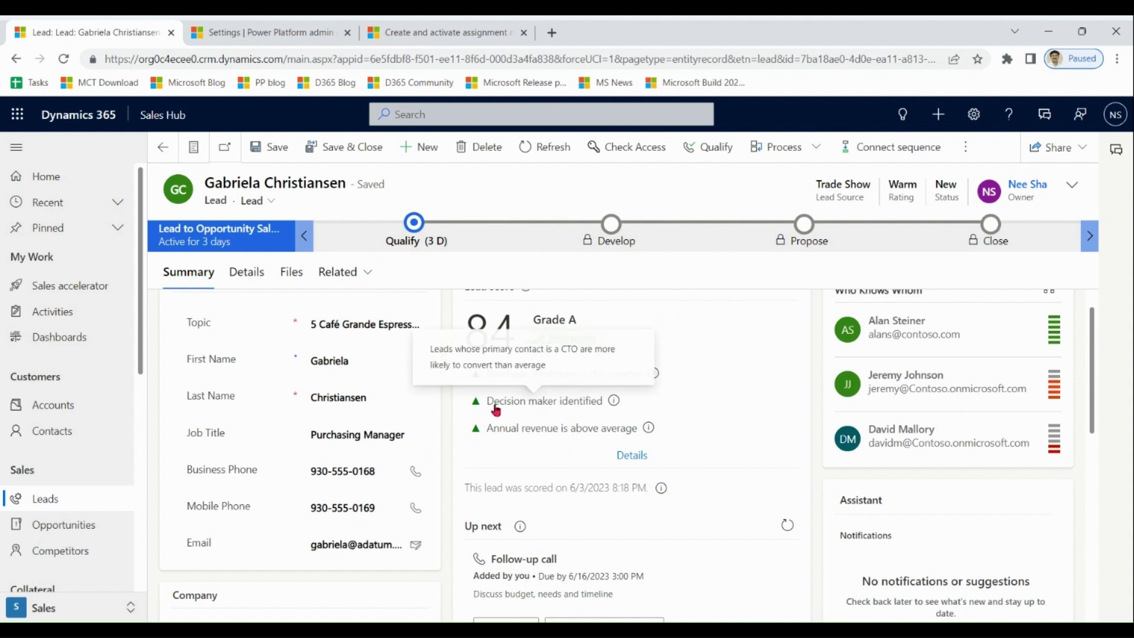
pyautogui.click(416, 223)
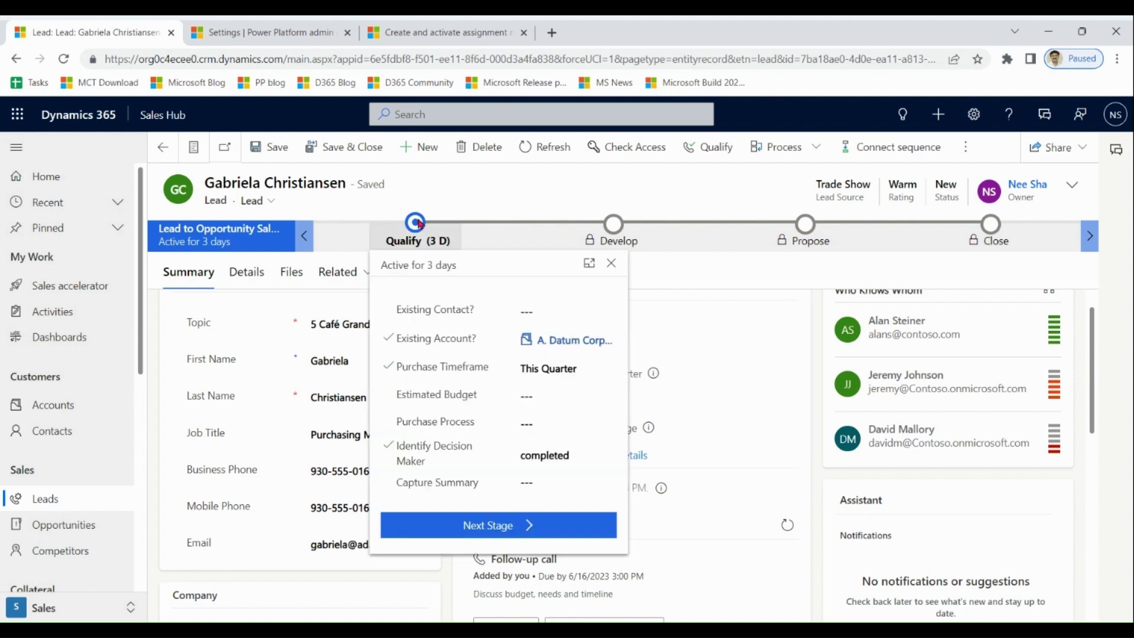
pyautogui.click(721, 288)
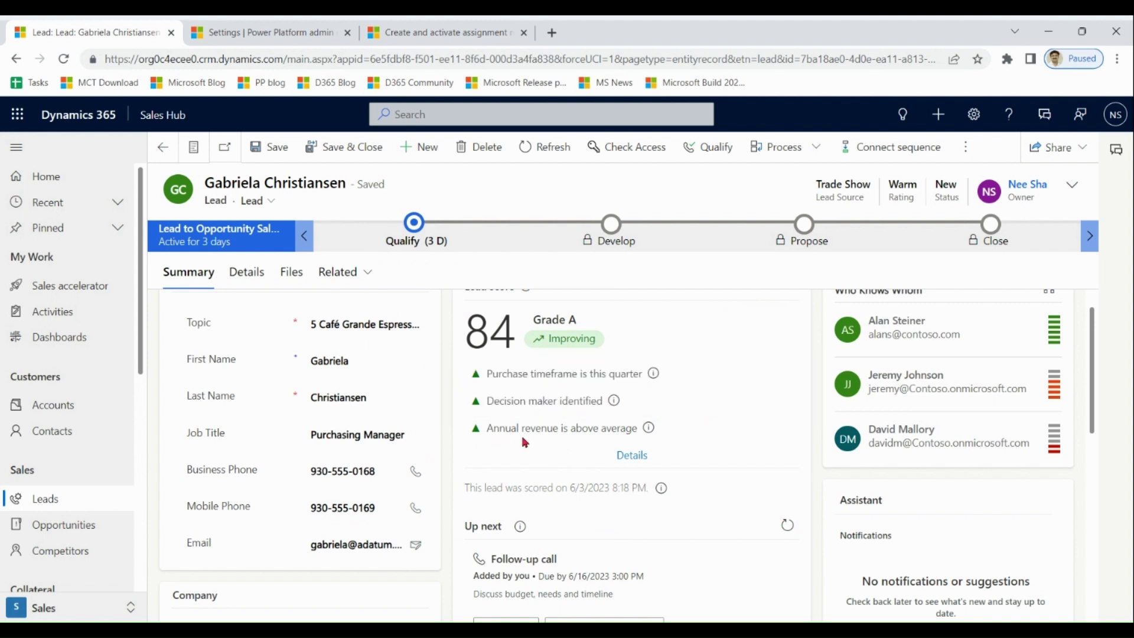
pyautogui.click(254, 276)
pyautogui.click(197, 272)
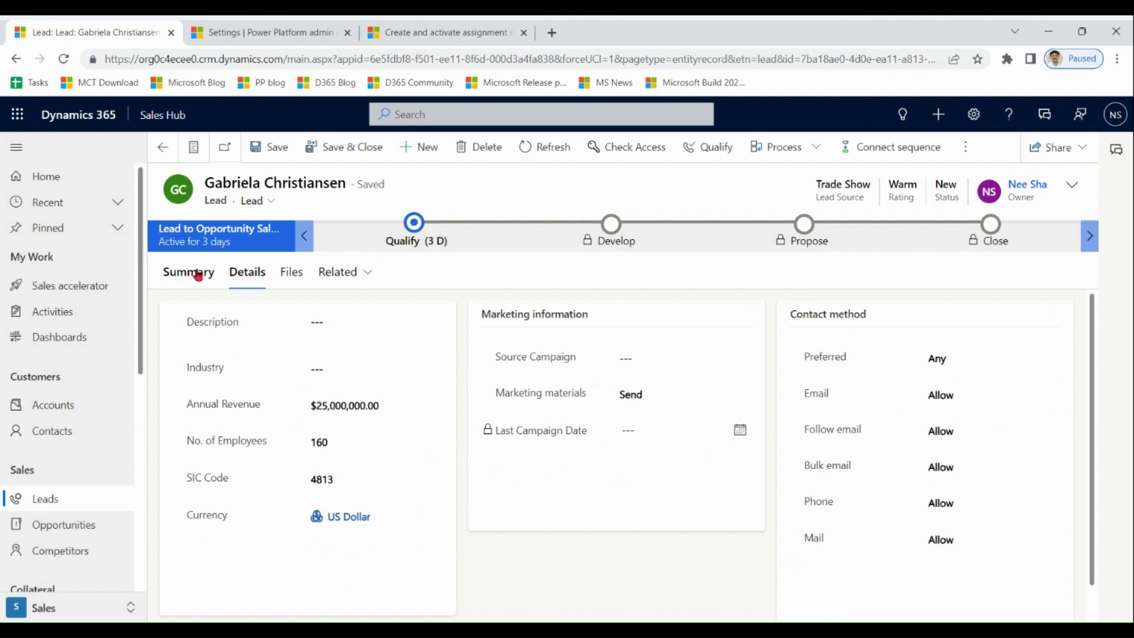
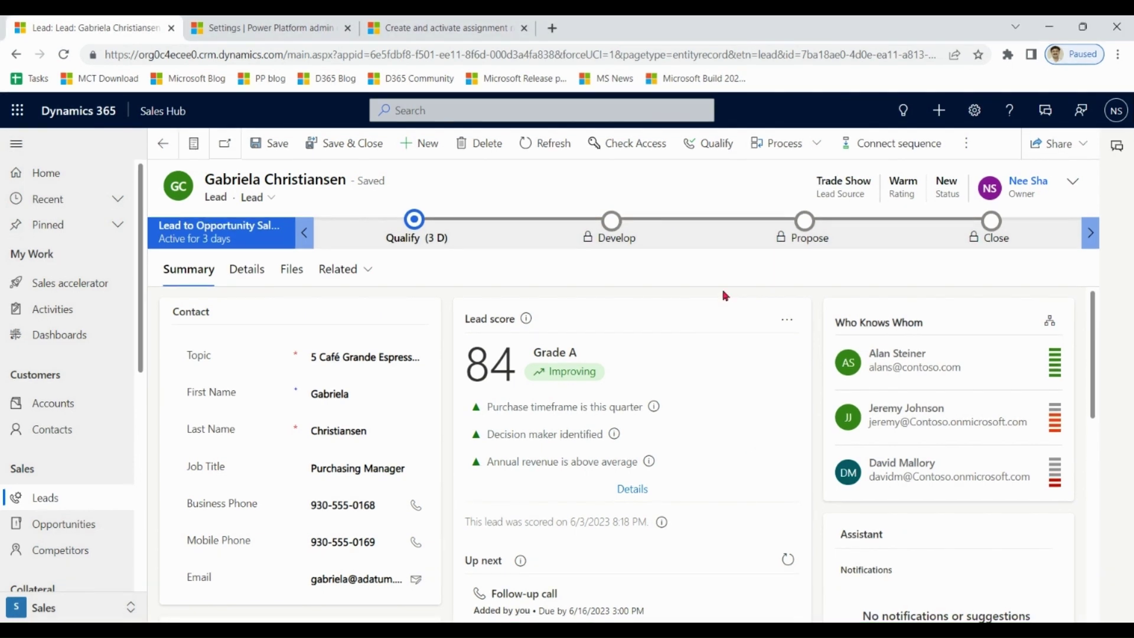
# Look over the Predictive lead scoring setup in Sales Insights settings, then return to the Sales area.
pyautogui.click(60, 608)
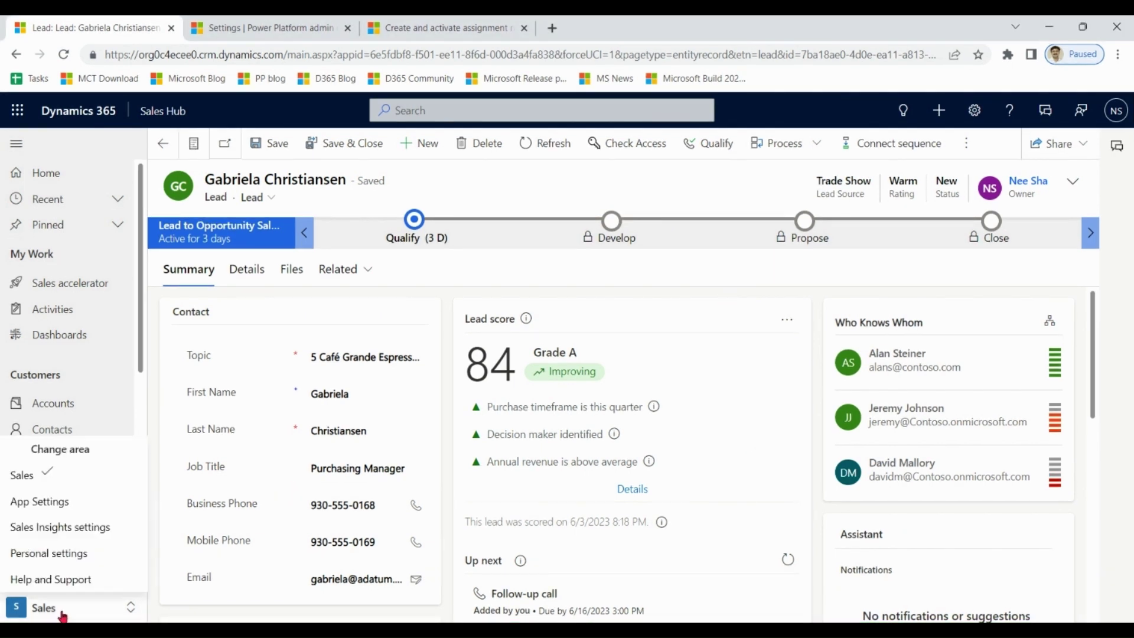
pyautogui.click(58, 534)
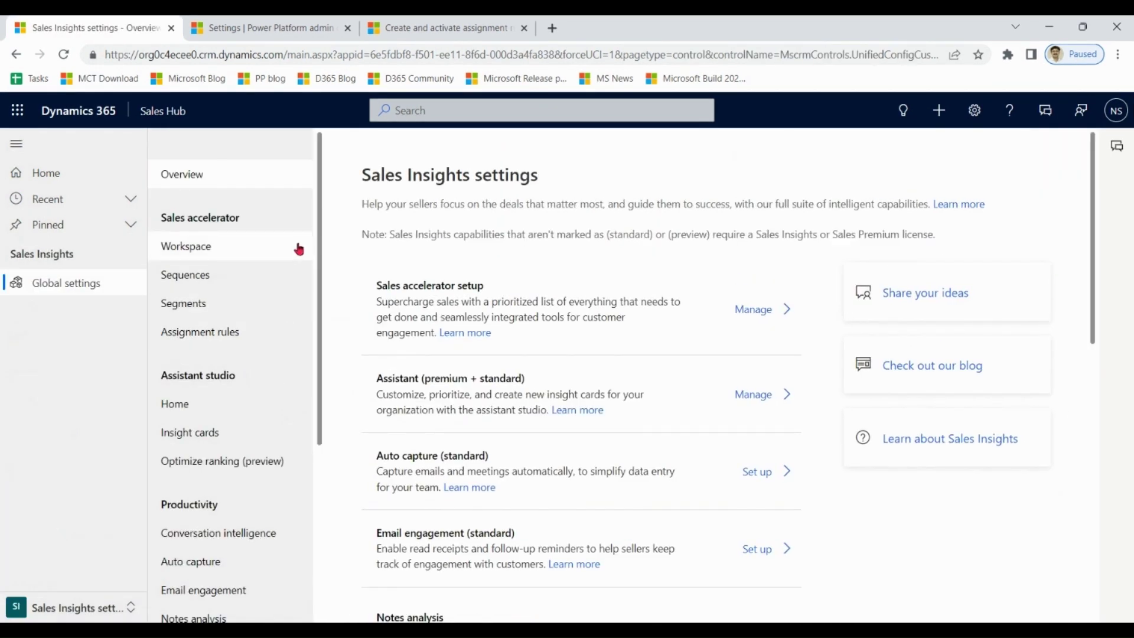
pyautogui.moveTo(1095, 262); pyautogui.dragTo(1107, 450)
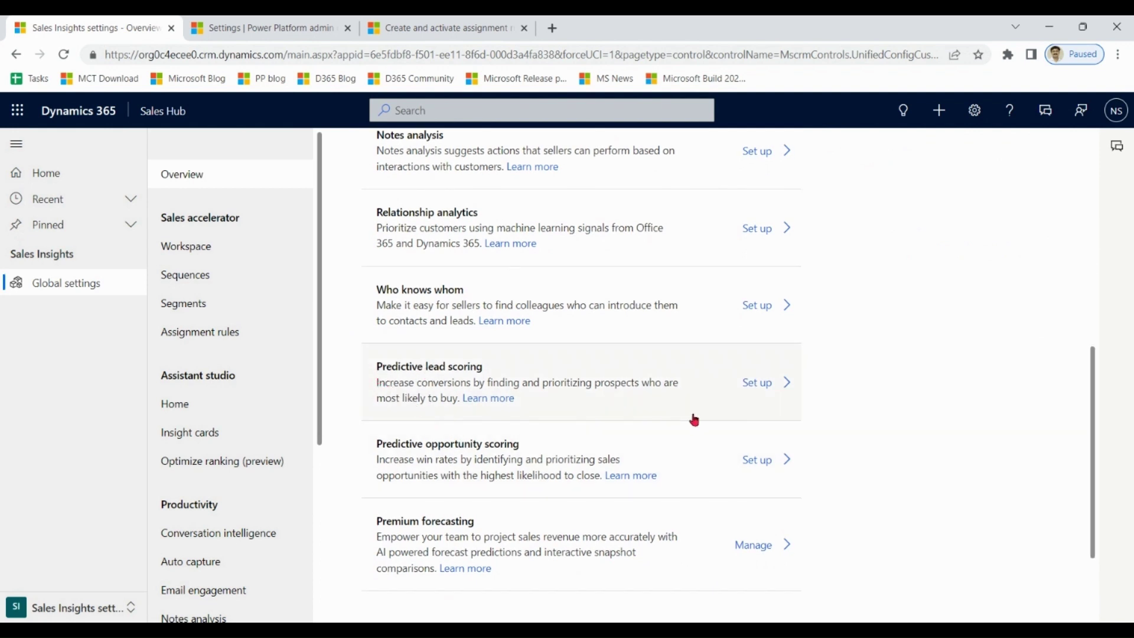
pyautogui.click(766, 383)
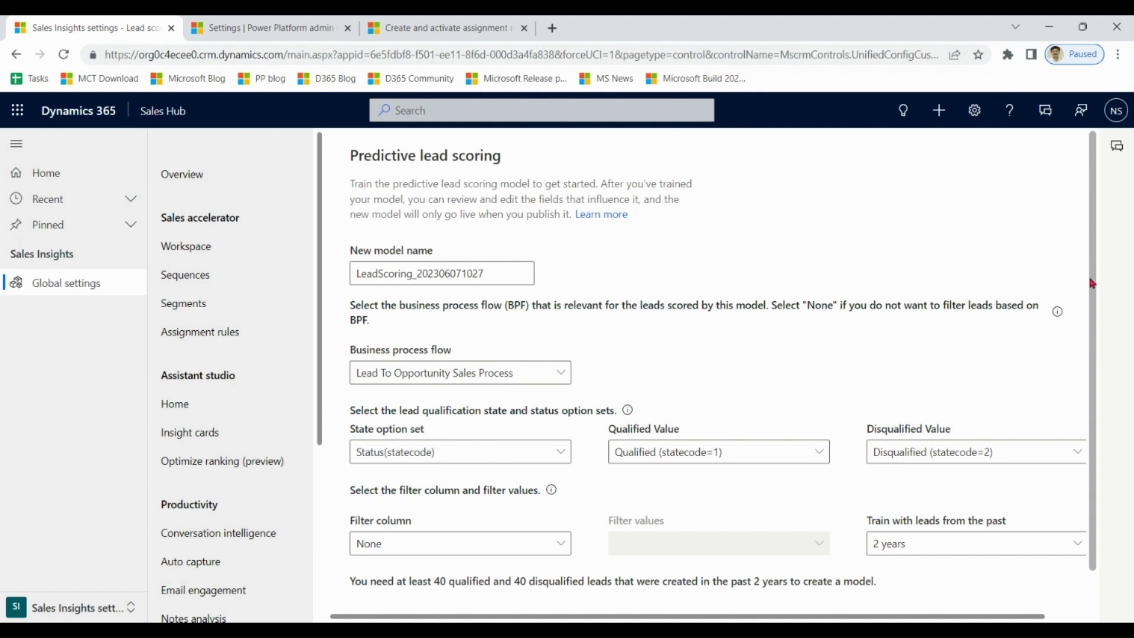
pyautogui.scroll(-2, 1092, 284)
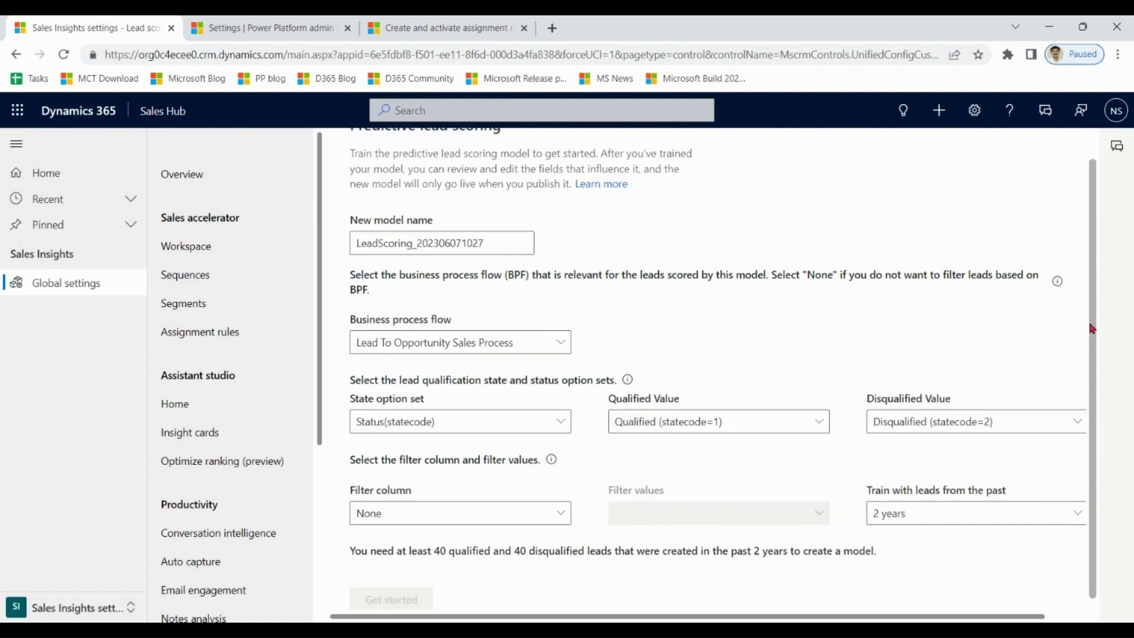
pyautogui.scroll(2, 1093, 367)
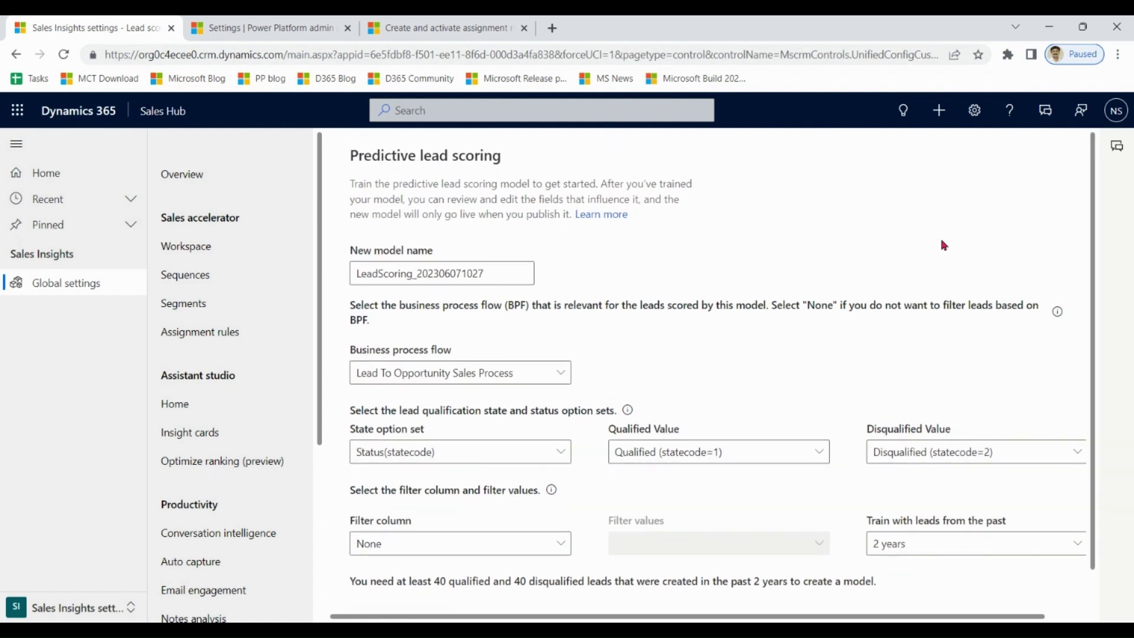
pyautogui.click(101, 608)
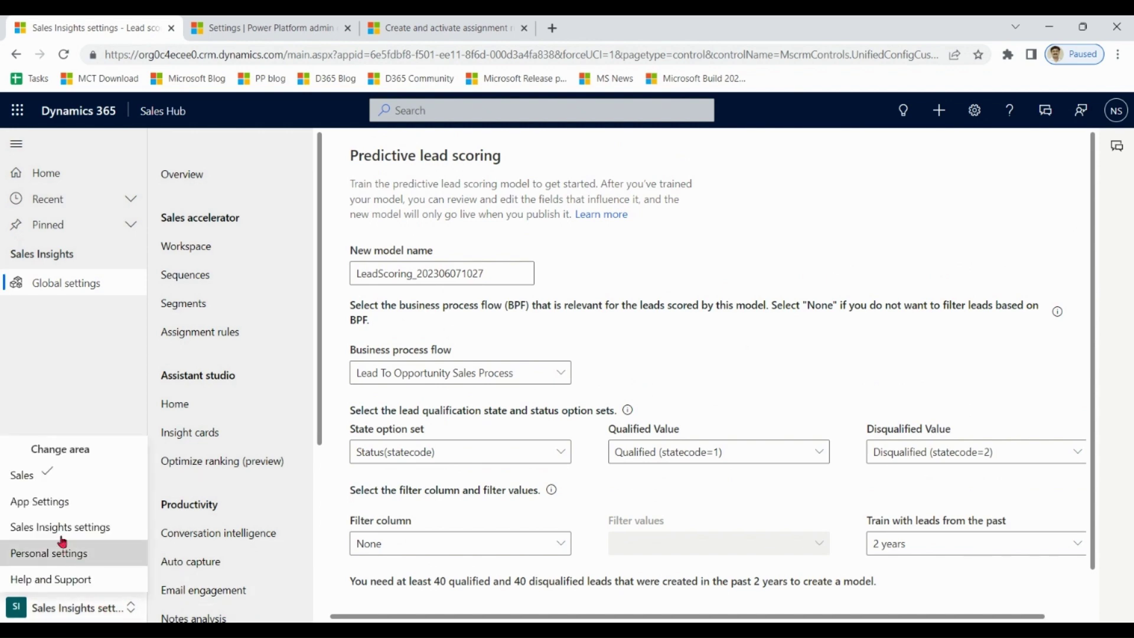
pyautogui.click(22, 476)
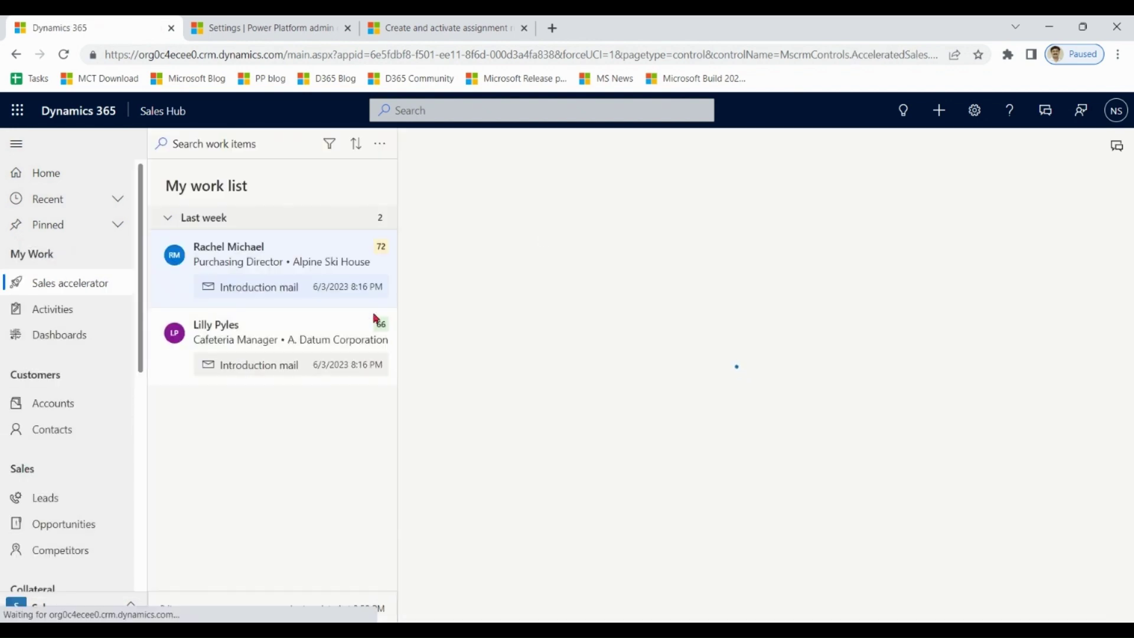
# Open a lead from My Open Leads and switch its Who Knows Whom view to graph and back to list.
pyautogui.click(42, 507)
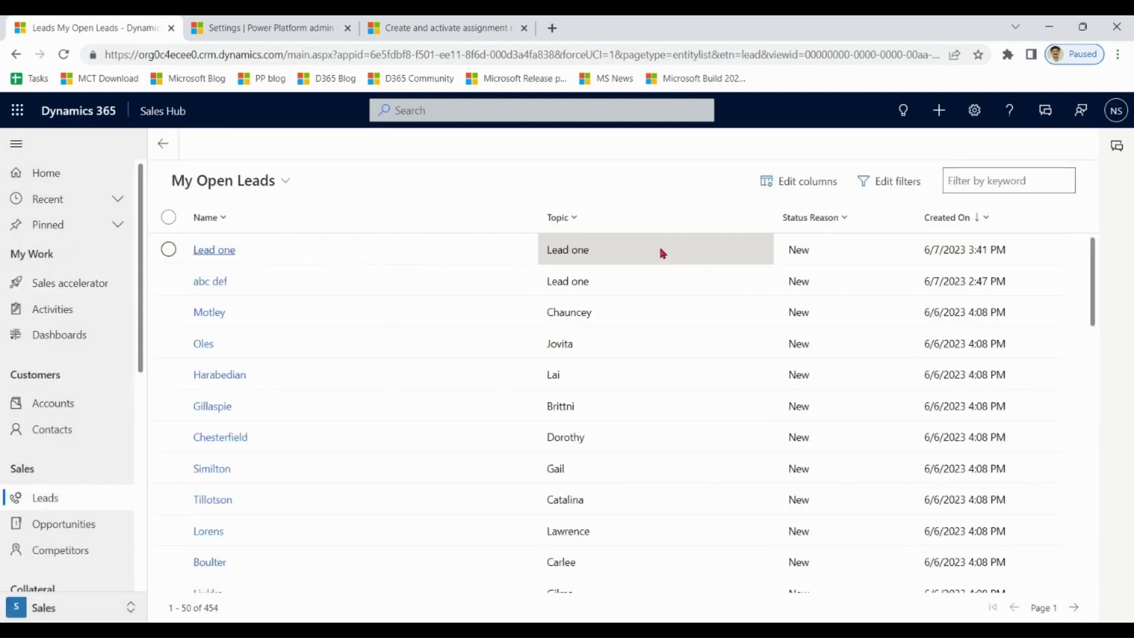
pyautogui.doubleClick(604, 252)
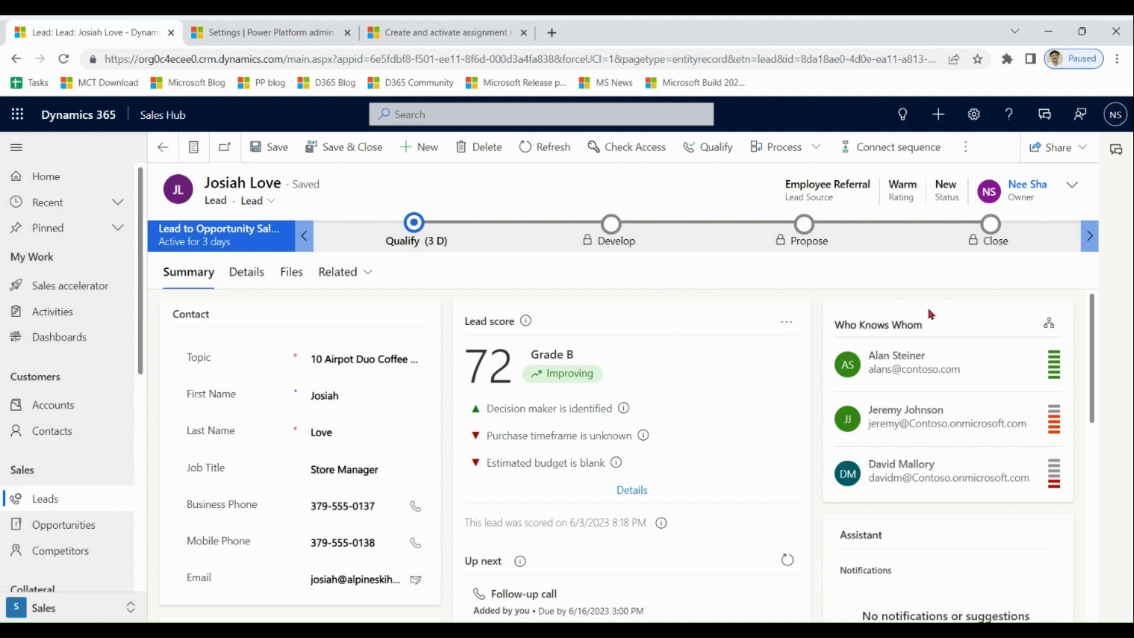
pyautogui.moveTo(1090, 308); pyautogui.dragTo(1087, 309)
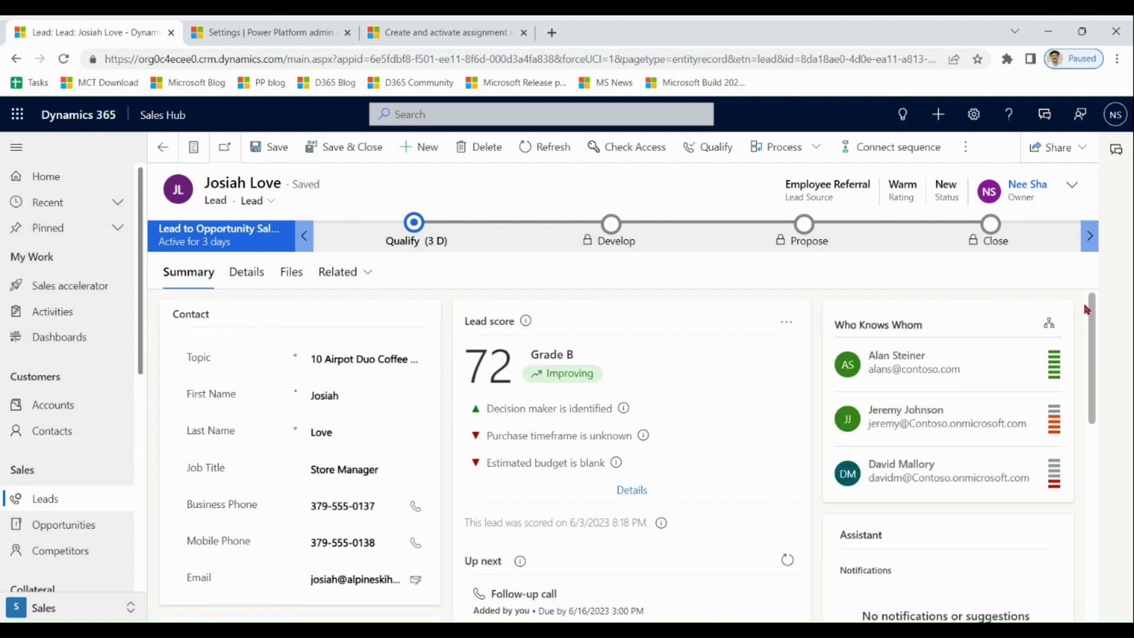
pyautogui.click(1049, 325)
pyautogui.click(1051, 329)
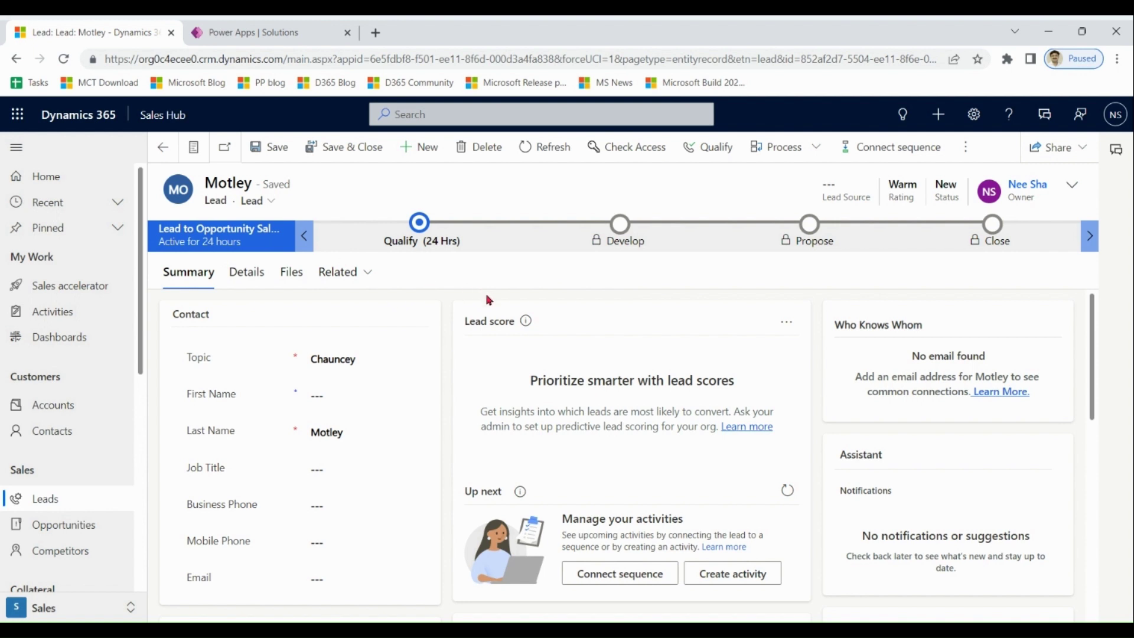
# Review the steps of the Qualify, Develop, Propose and Close stages on the lead's process bar.
pyautogui.click(426, 234)
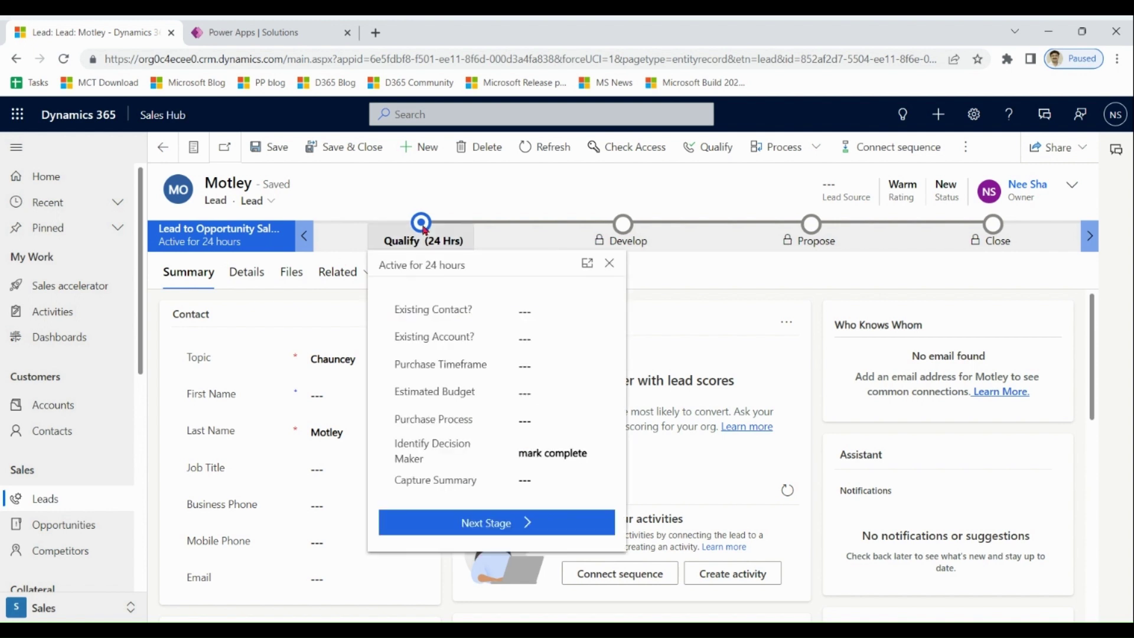
pyautogui.click(625, 229)
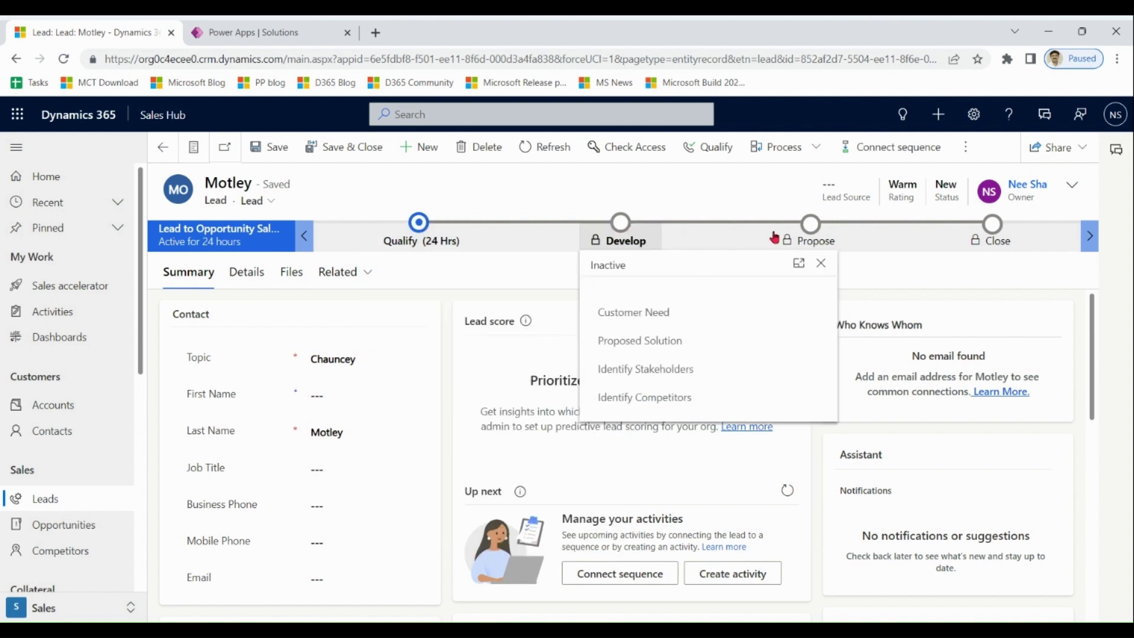
pyautogui.click(815, 229)
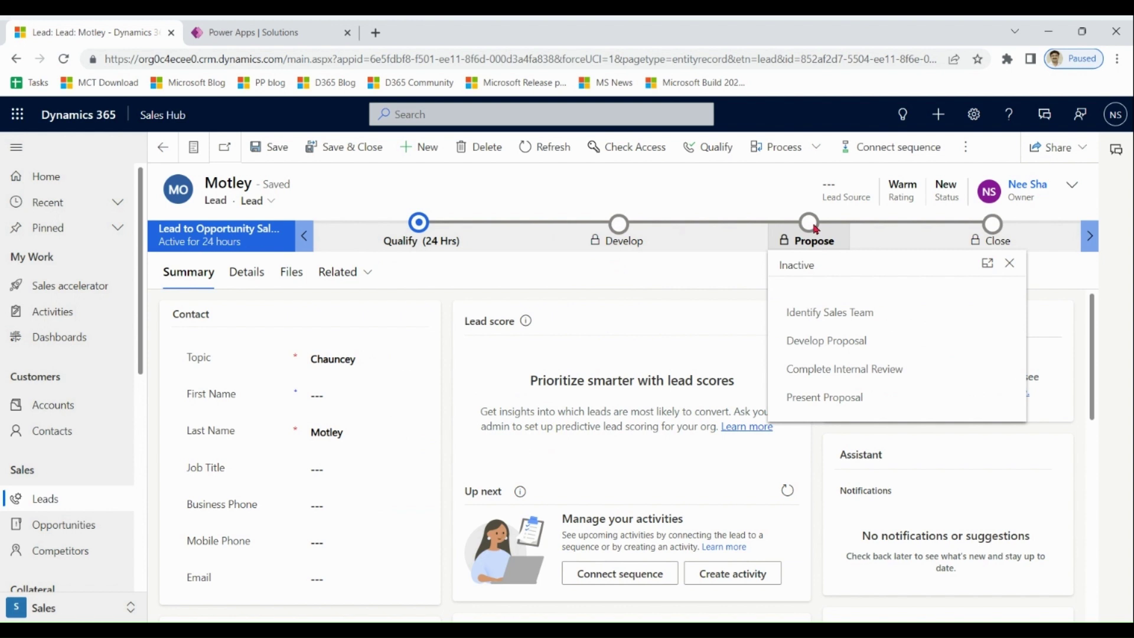
pyautogui.click(995, 230)
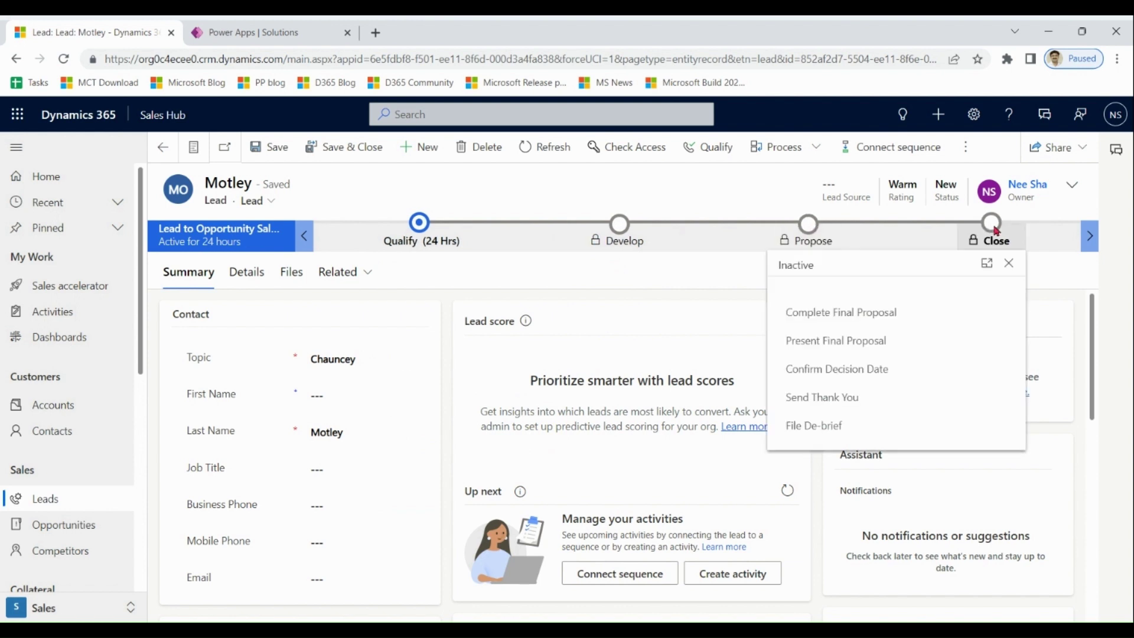
pyautogui.click(666, 303)
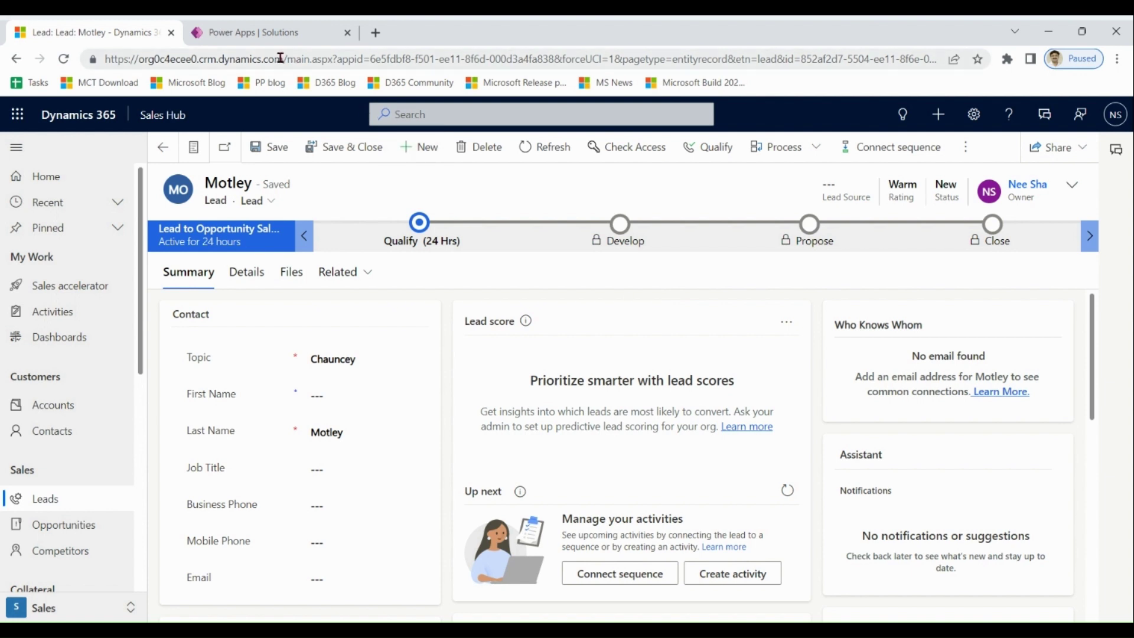
# In the Default Solution, search objects for 'process' and list its Processes.
pyautogui.click(277, 36)
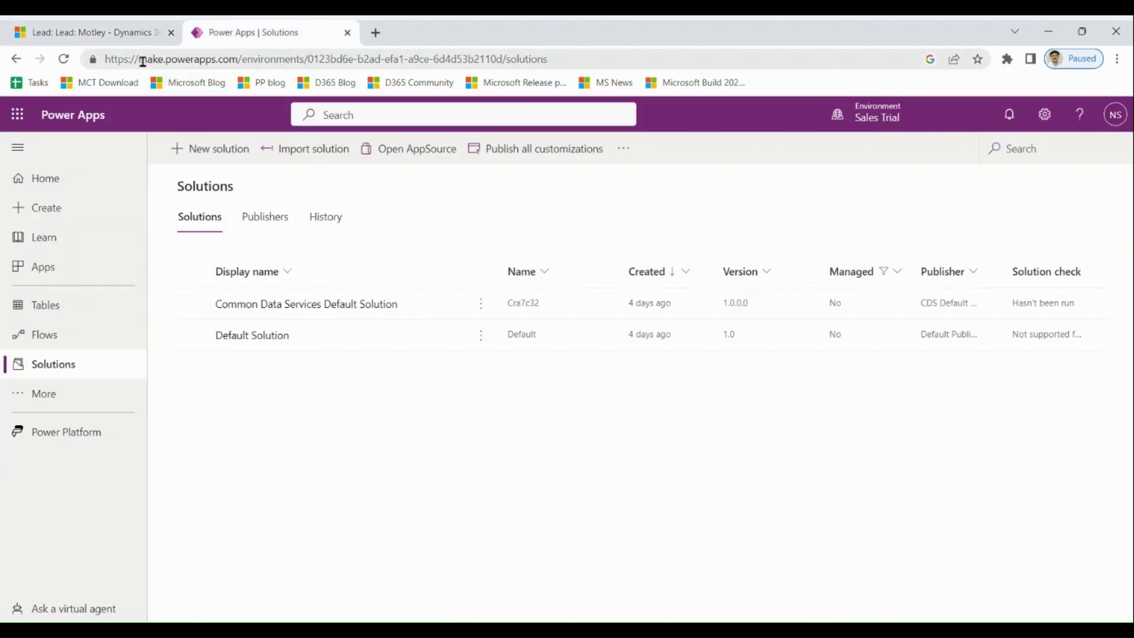
pyautogui.moveTo(139, 59); pyautogui.dragTo(239, 59)
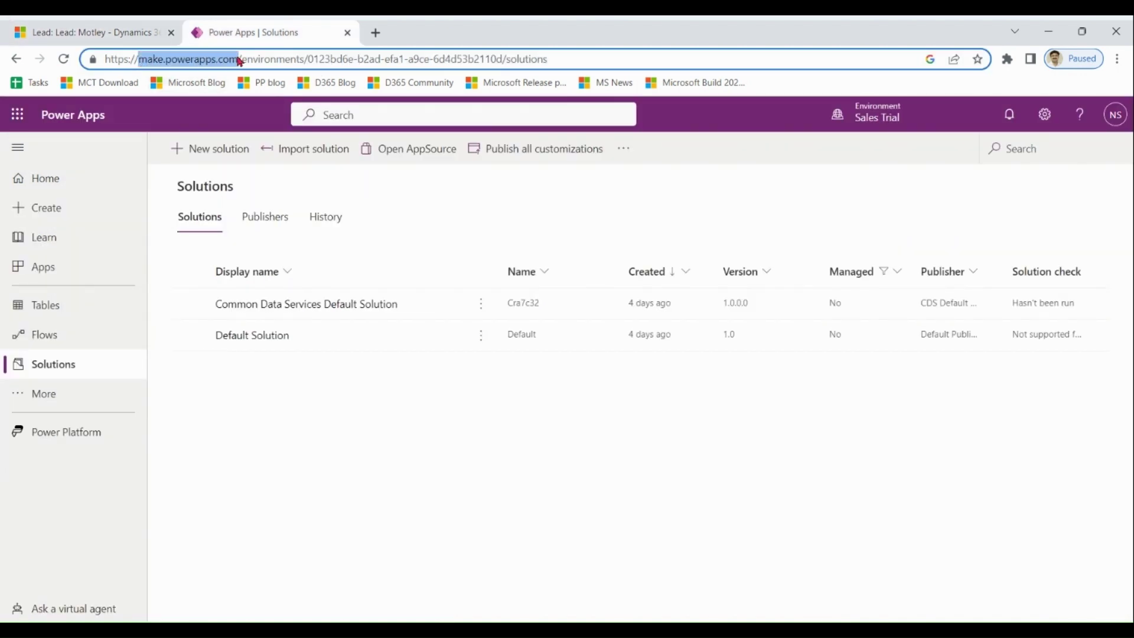
pyautogui.click(261, 338)
pyautogui.click(152, 186)
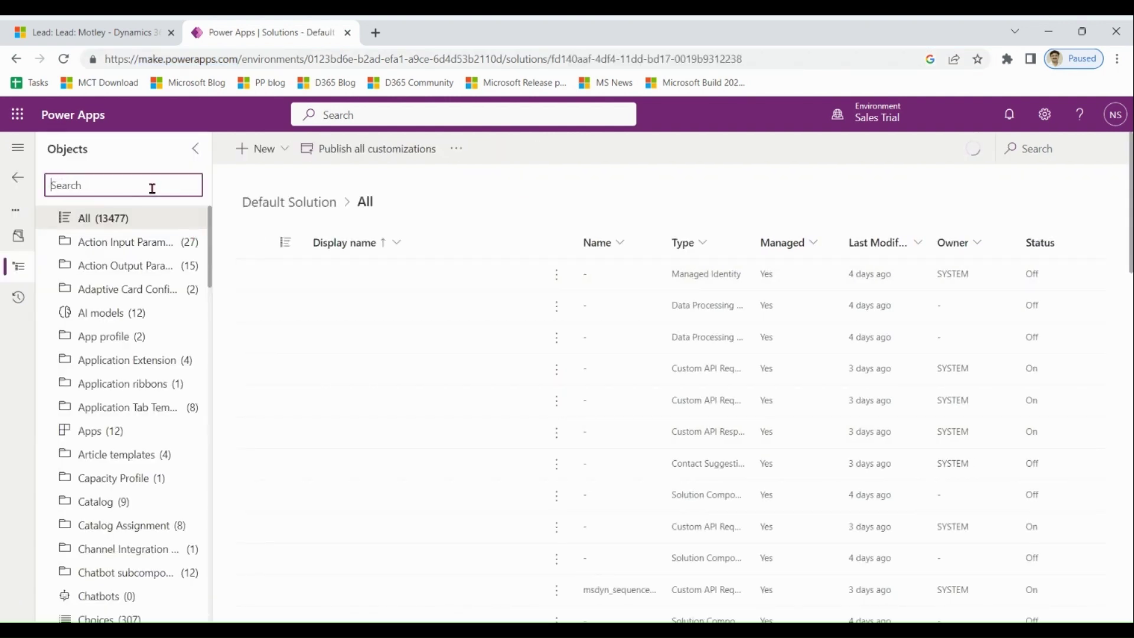
pyautogui.write('process')
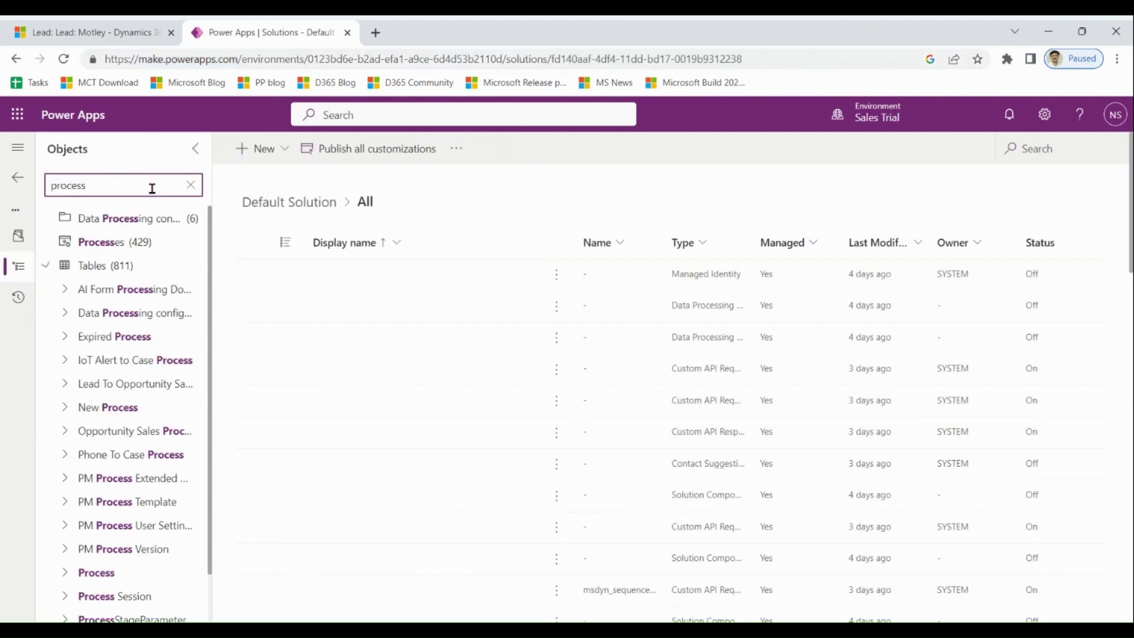
pyautogui.click(139, 245)
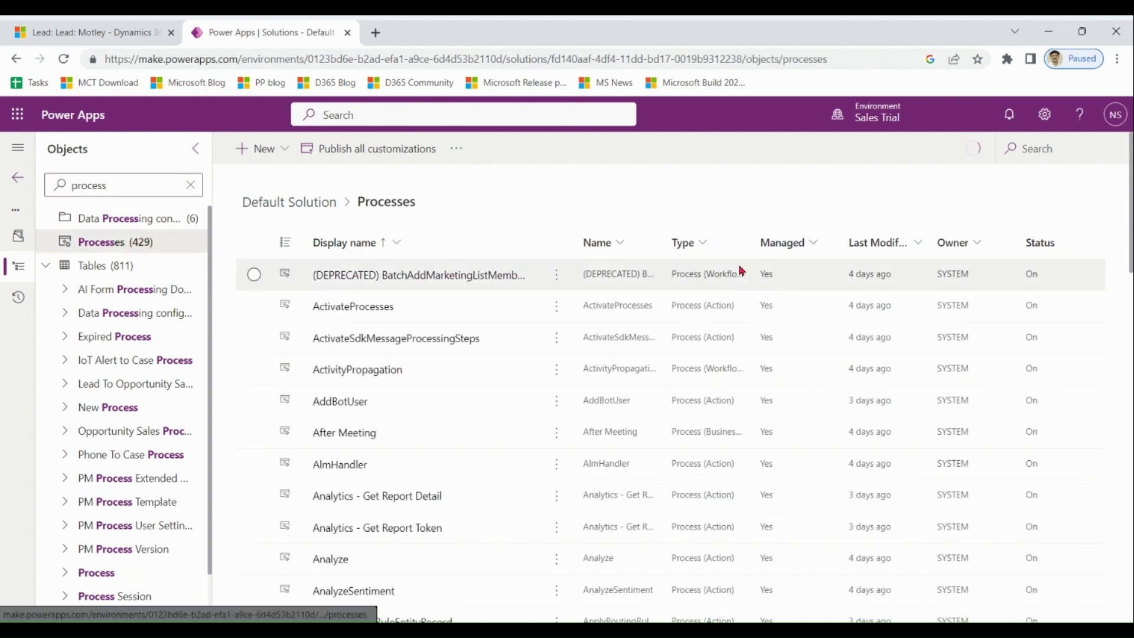
# Filter the Type column to Business Process Flow and open Lead to Opportunity Sales Process.
pyautogui.click(697, 251)
pyautogui.click(689, 284)
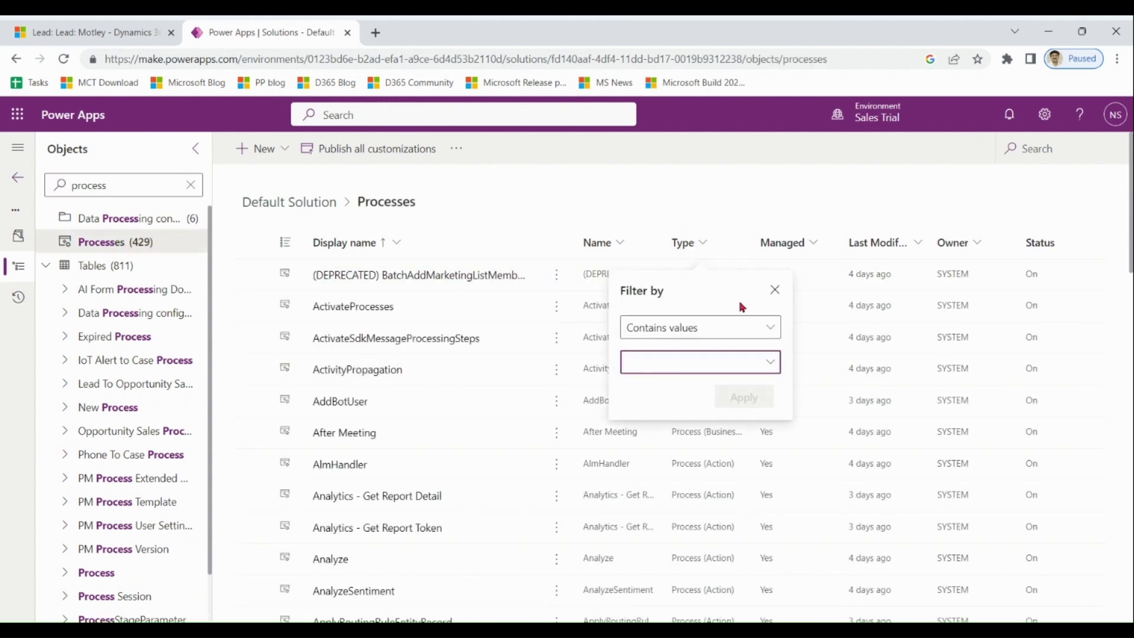
pyautogui.click(765, 362)
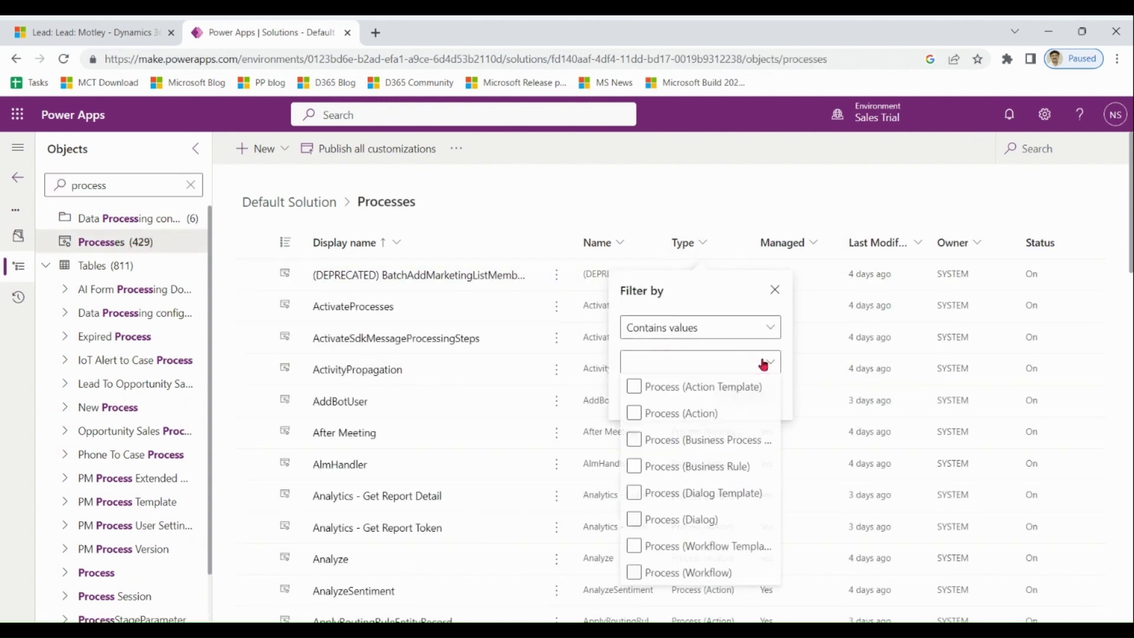
pyautogui.click(735, 442)
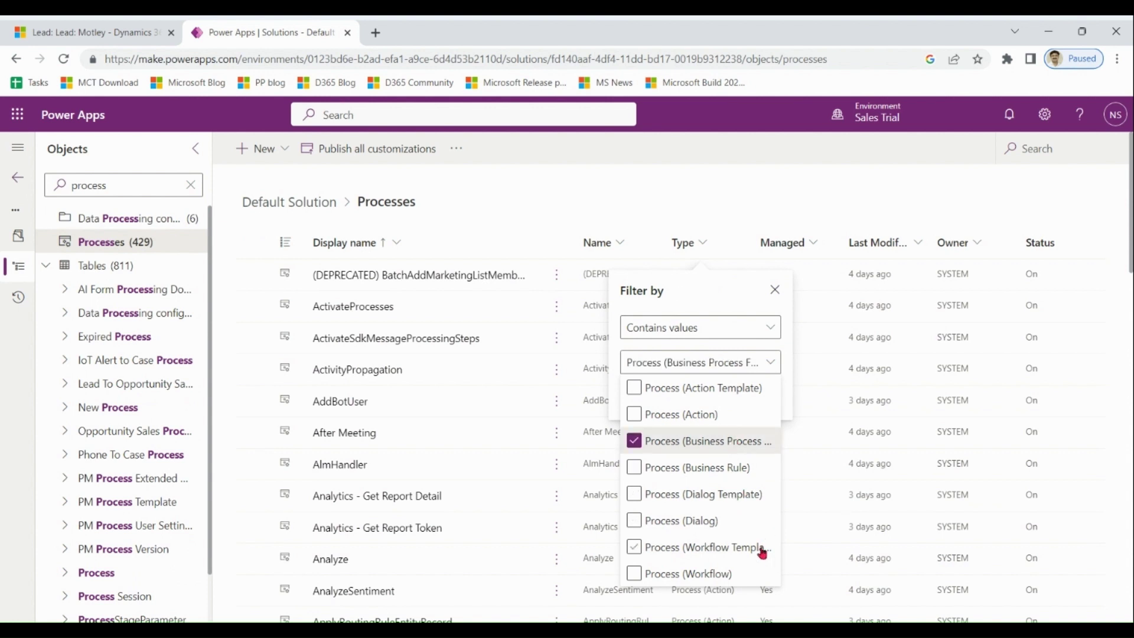
pyautogui.press('Escape')
pyautogui.click(744, 396)
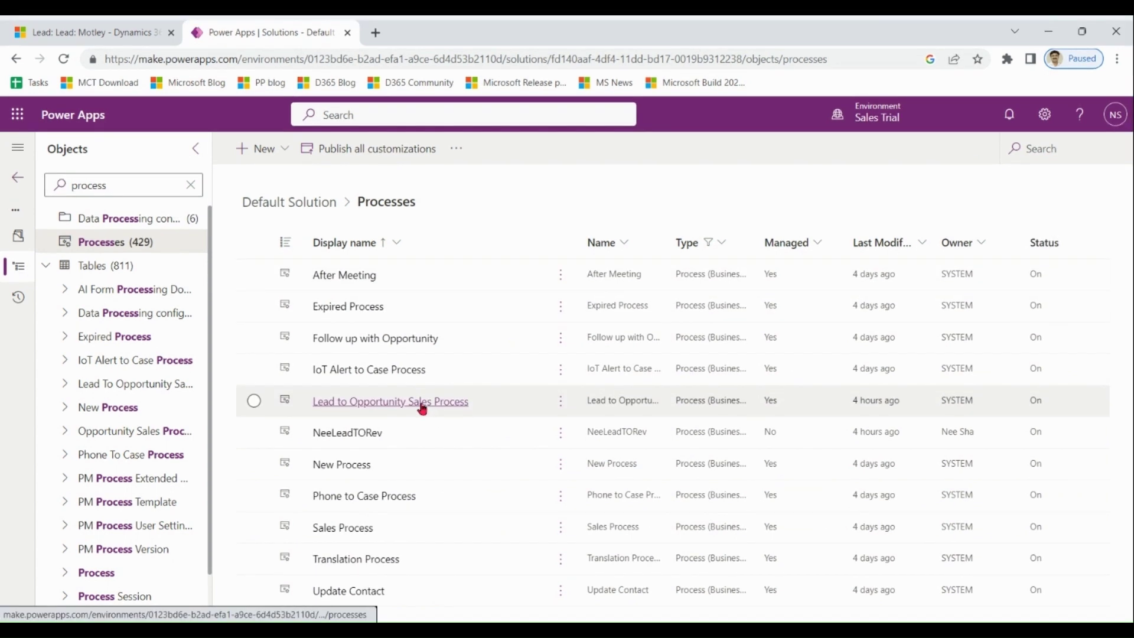
pyautogui.click(422, 403)
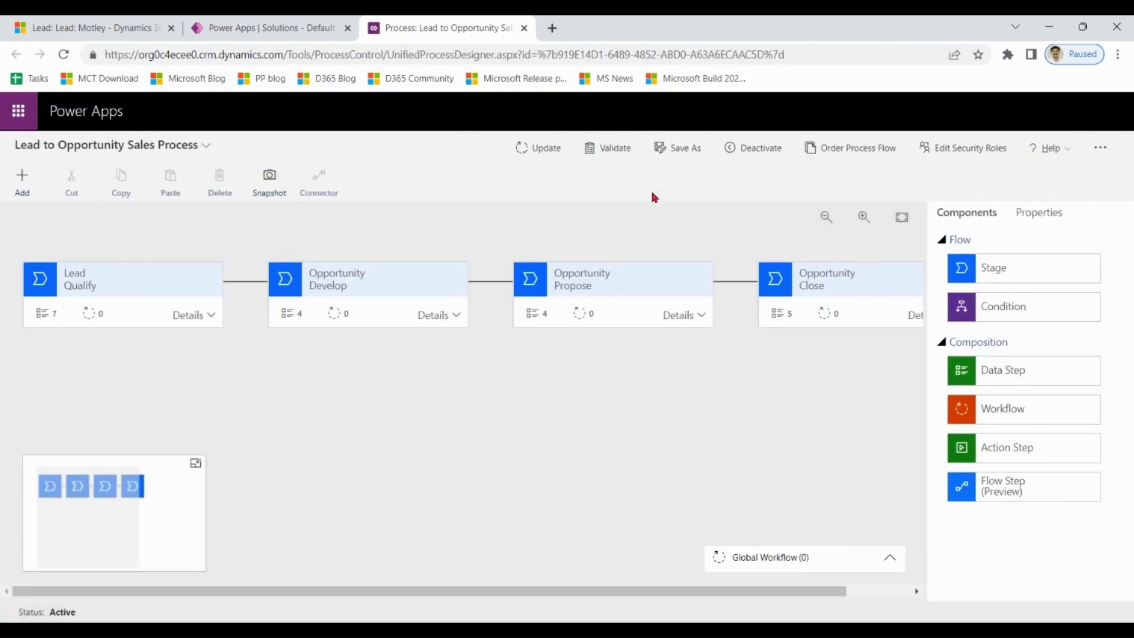
# Append the editor's name in brackets to the Lead Qualify stage's display name, apply, and update the process.
pyautogui.click(83, 288)
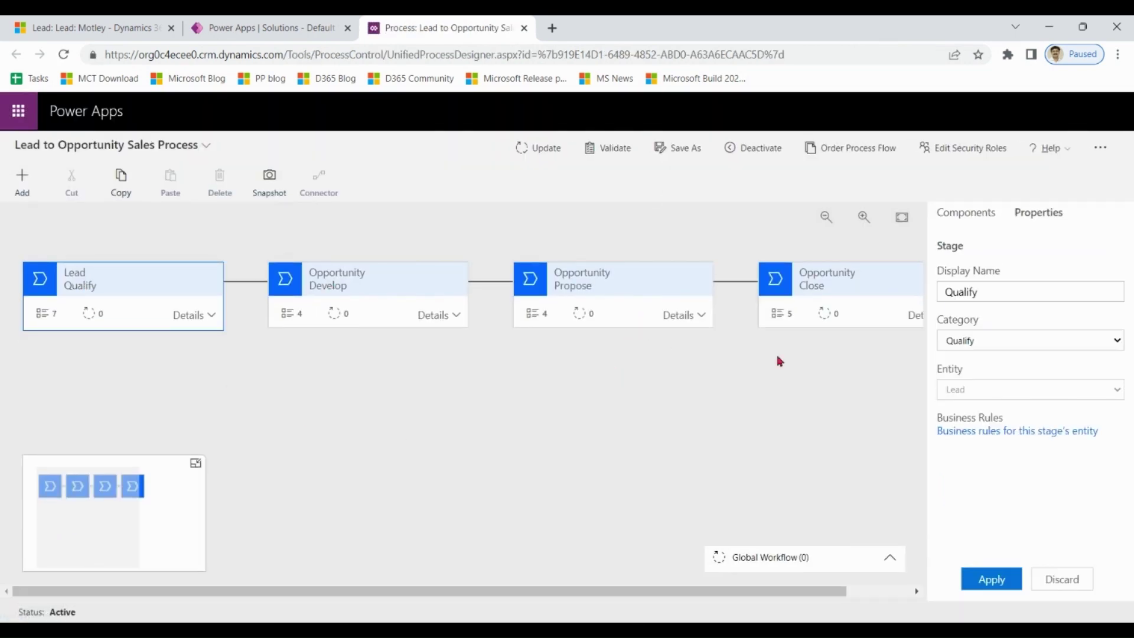
pyautogui.click(987, 292)
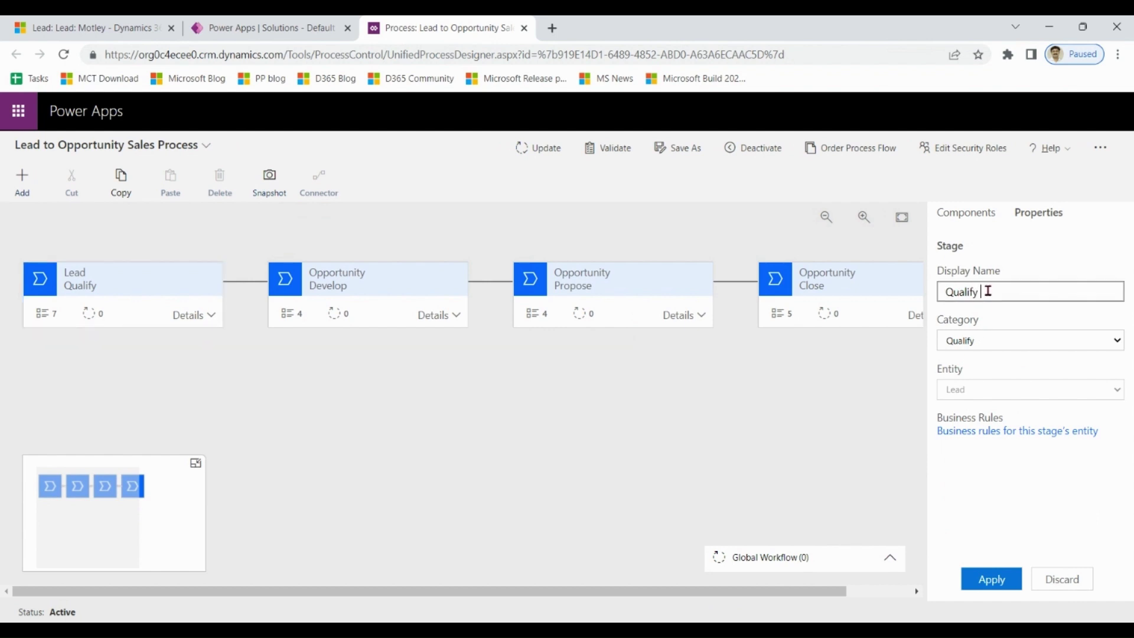
pyautogui.write('( Neeraj)')
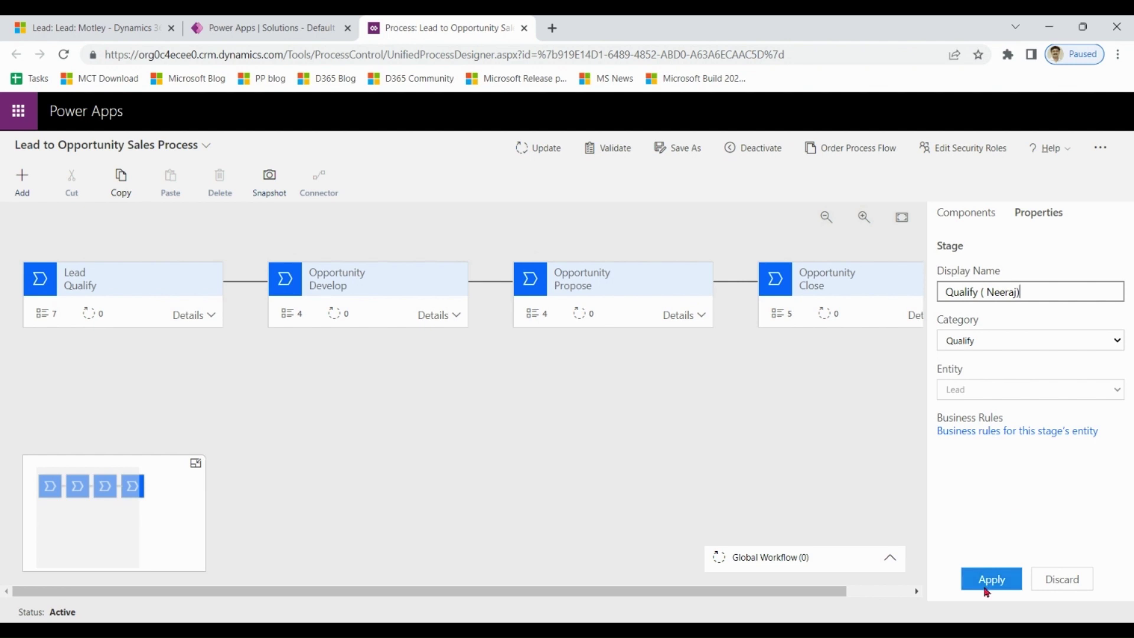
pyautogui.click(992, 579)
pyautogui.click(537, 148)
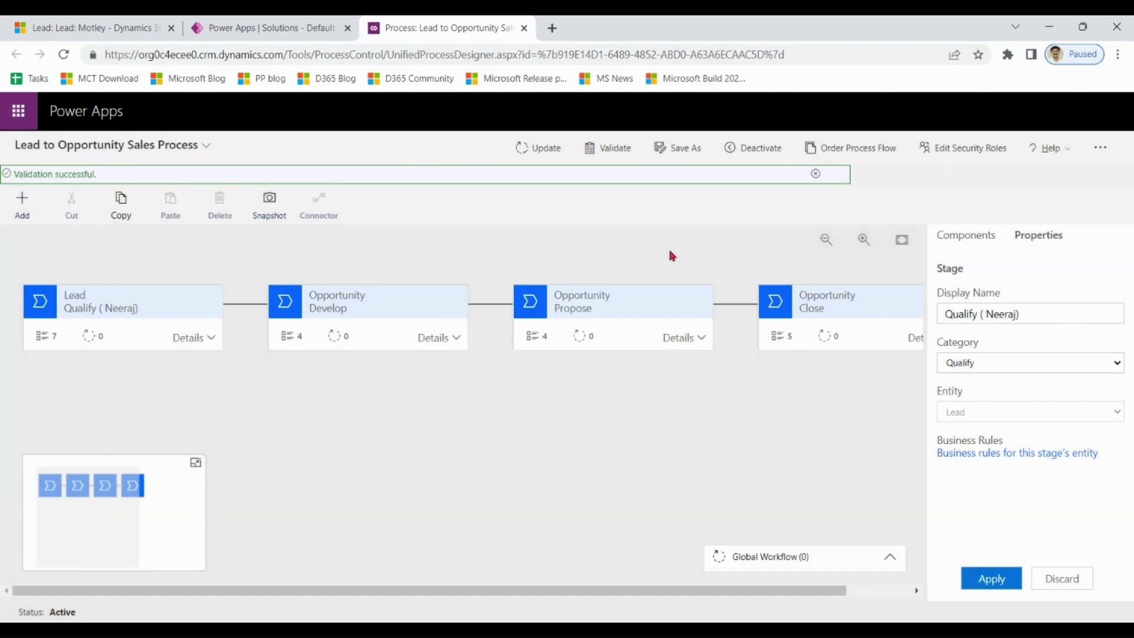
# Close the designer, reopen Lead one from open leads, and check its renamed Qualify stage.
pyautogui.click(524, 28)
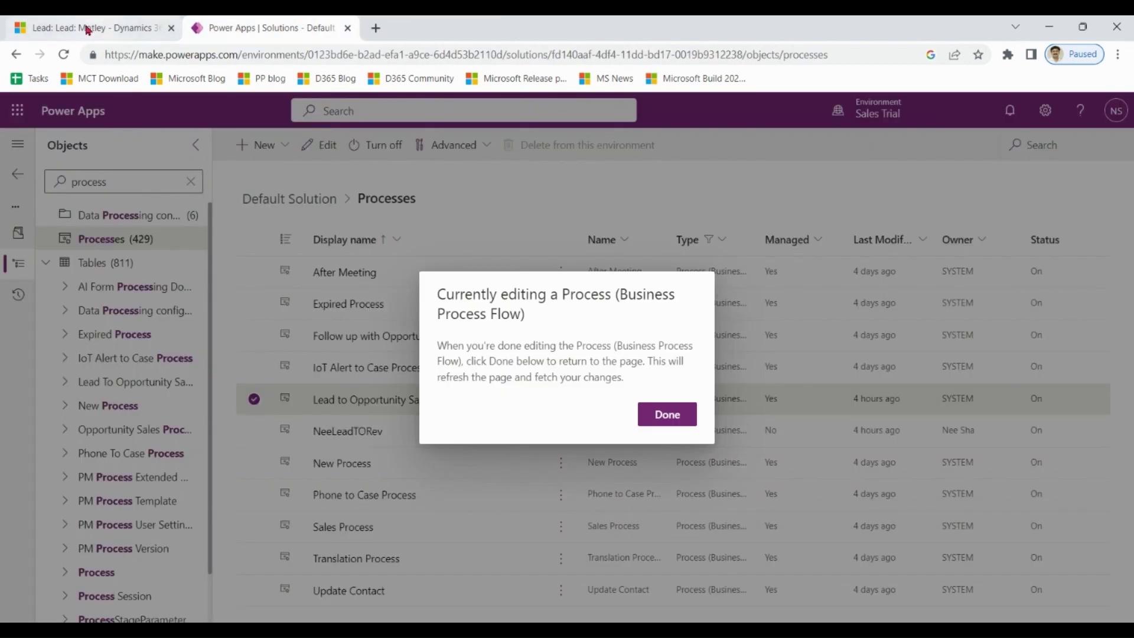
pyautogui.click(90, 28)
pyautogui.click(59, 511)
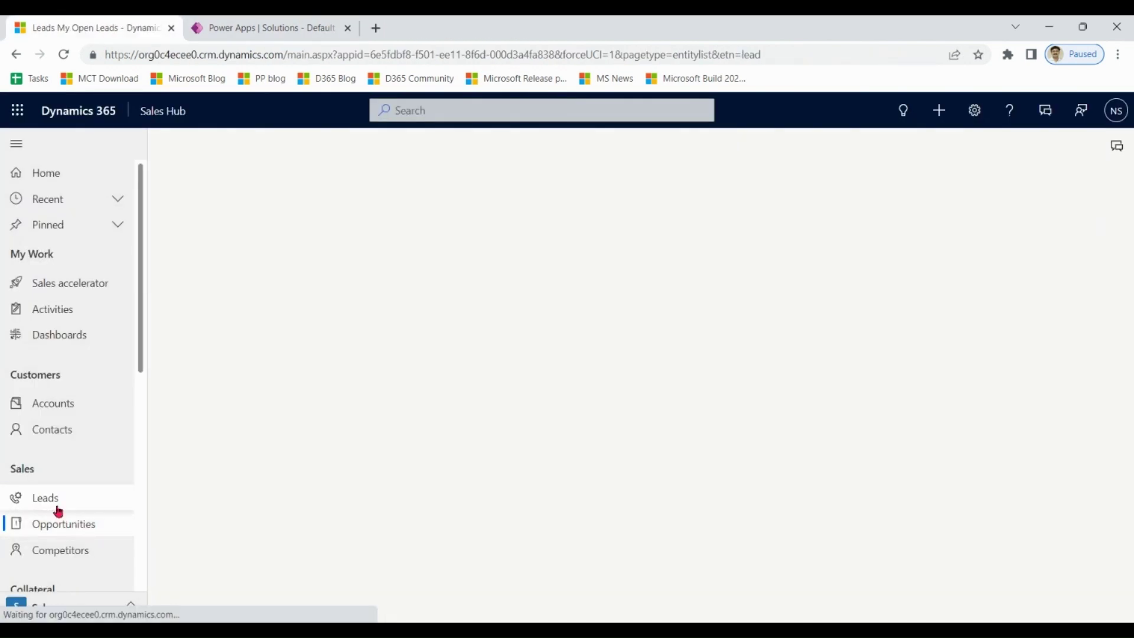
pyautogui.click(368, 257)
pyautogui.doubleClick(368, 257)
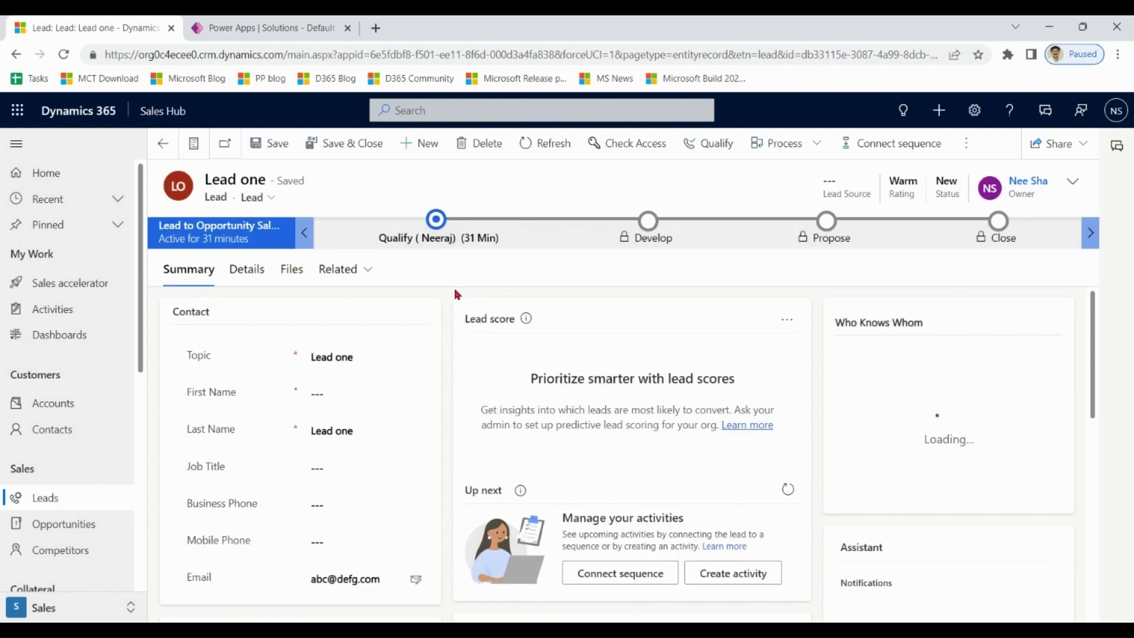
pyautogui.click(421, 244)
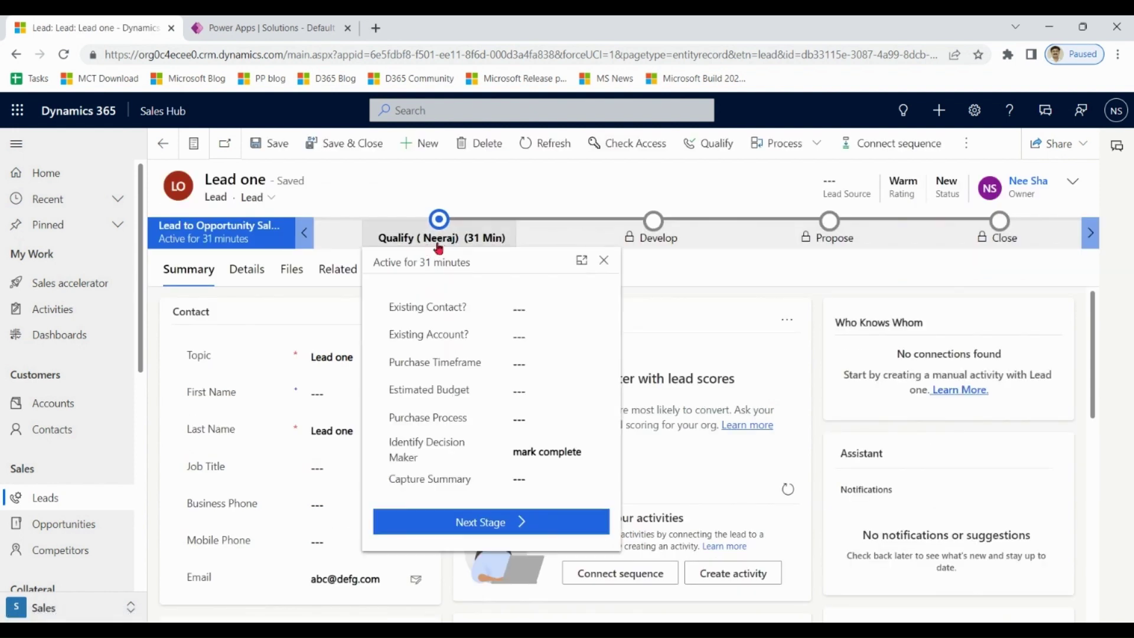
pyautogui.click(662, 297)
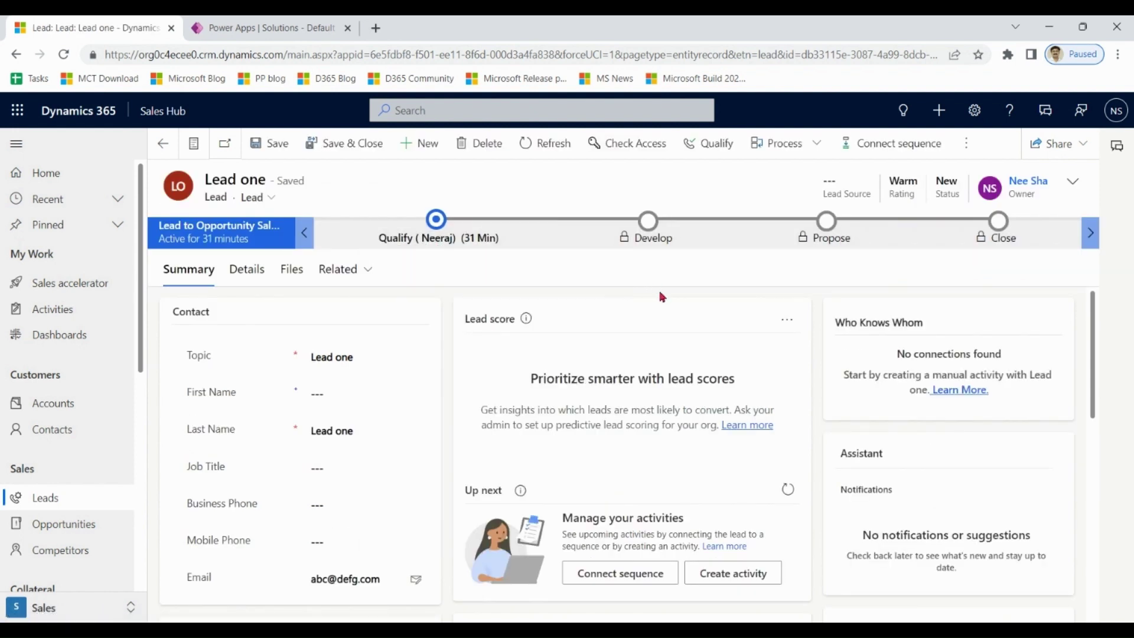